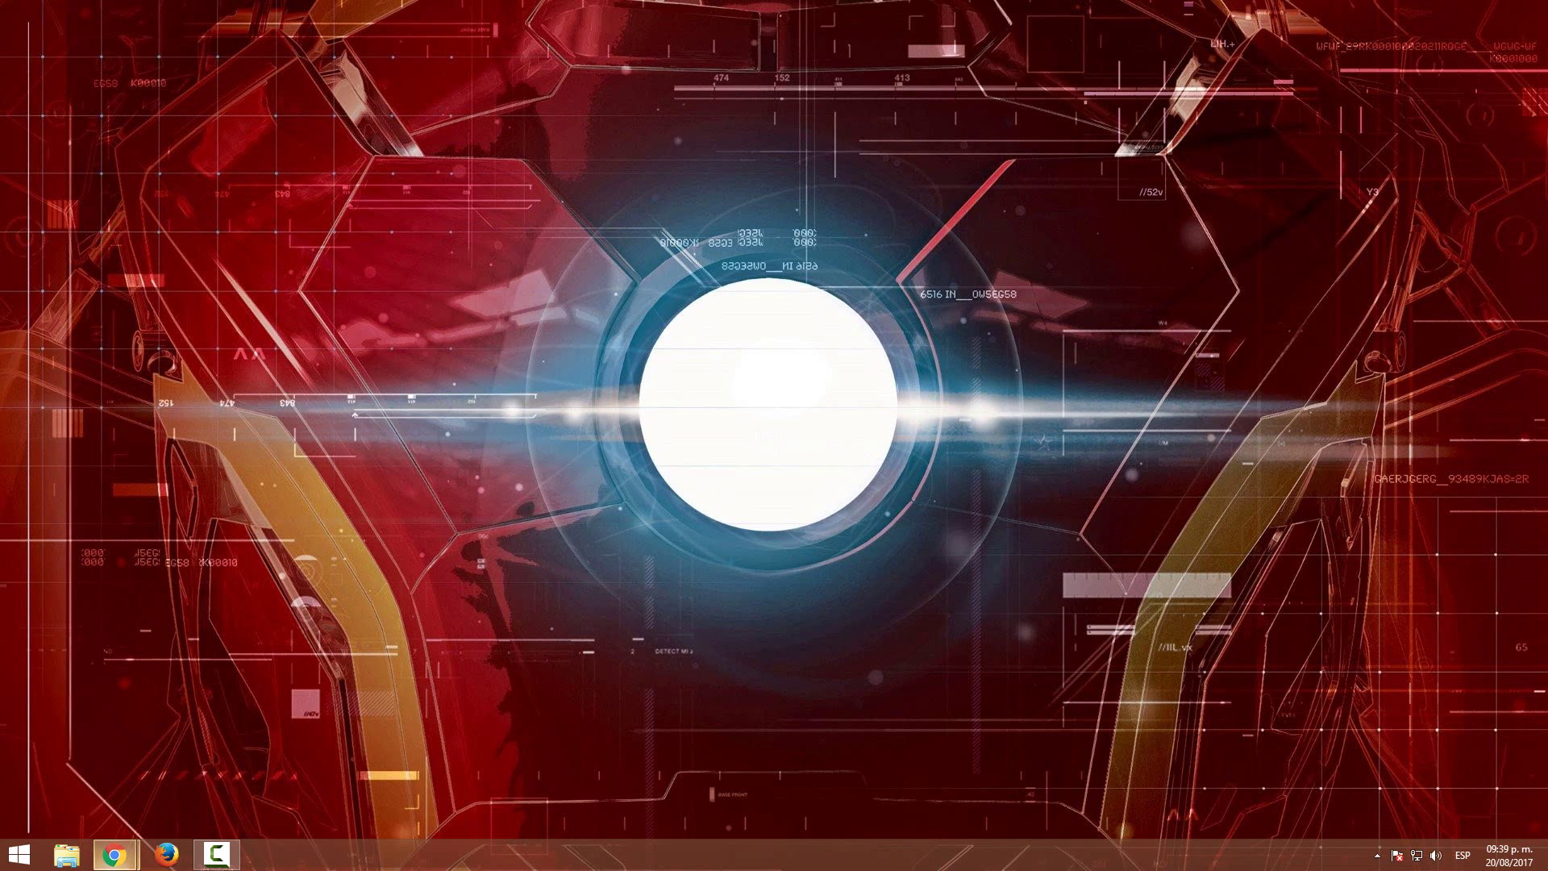
- Bring up the browser window with the Facebook page and open the browsing history
{"action": "left_click", "coordinate": [103, 766]}
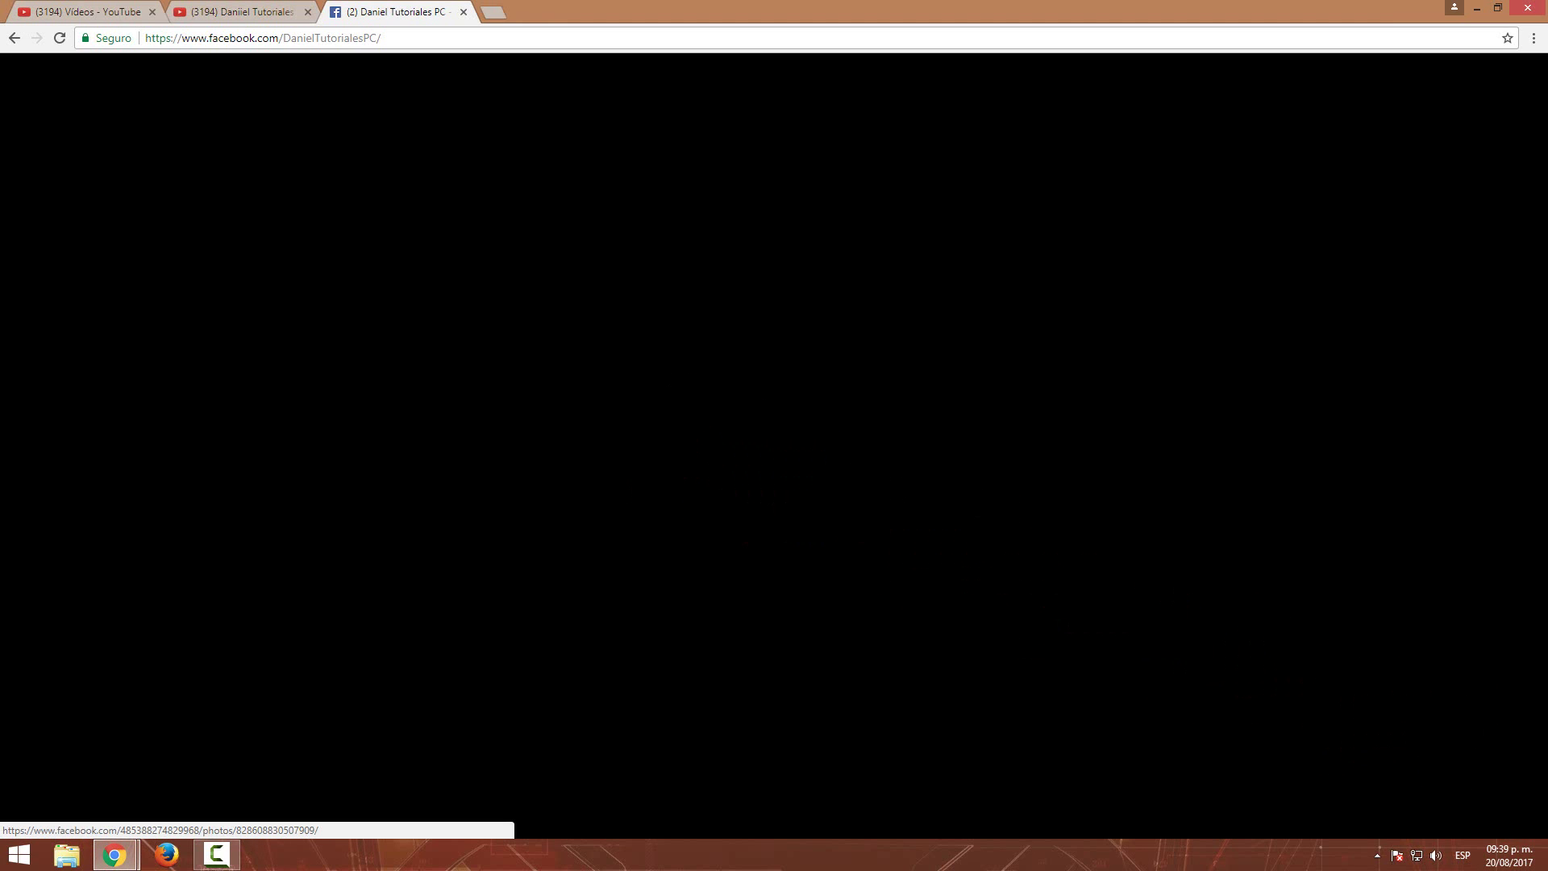
{"action": "left_click", "coordinate": [1533, 38]}
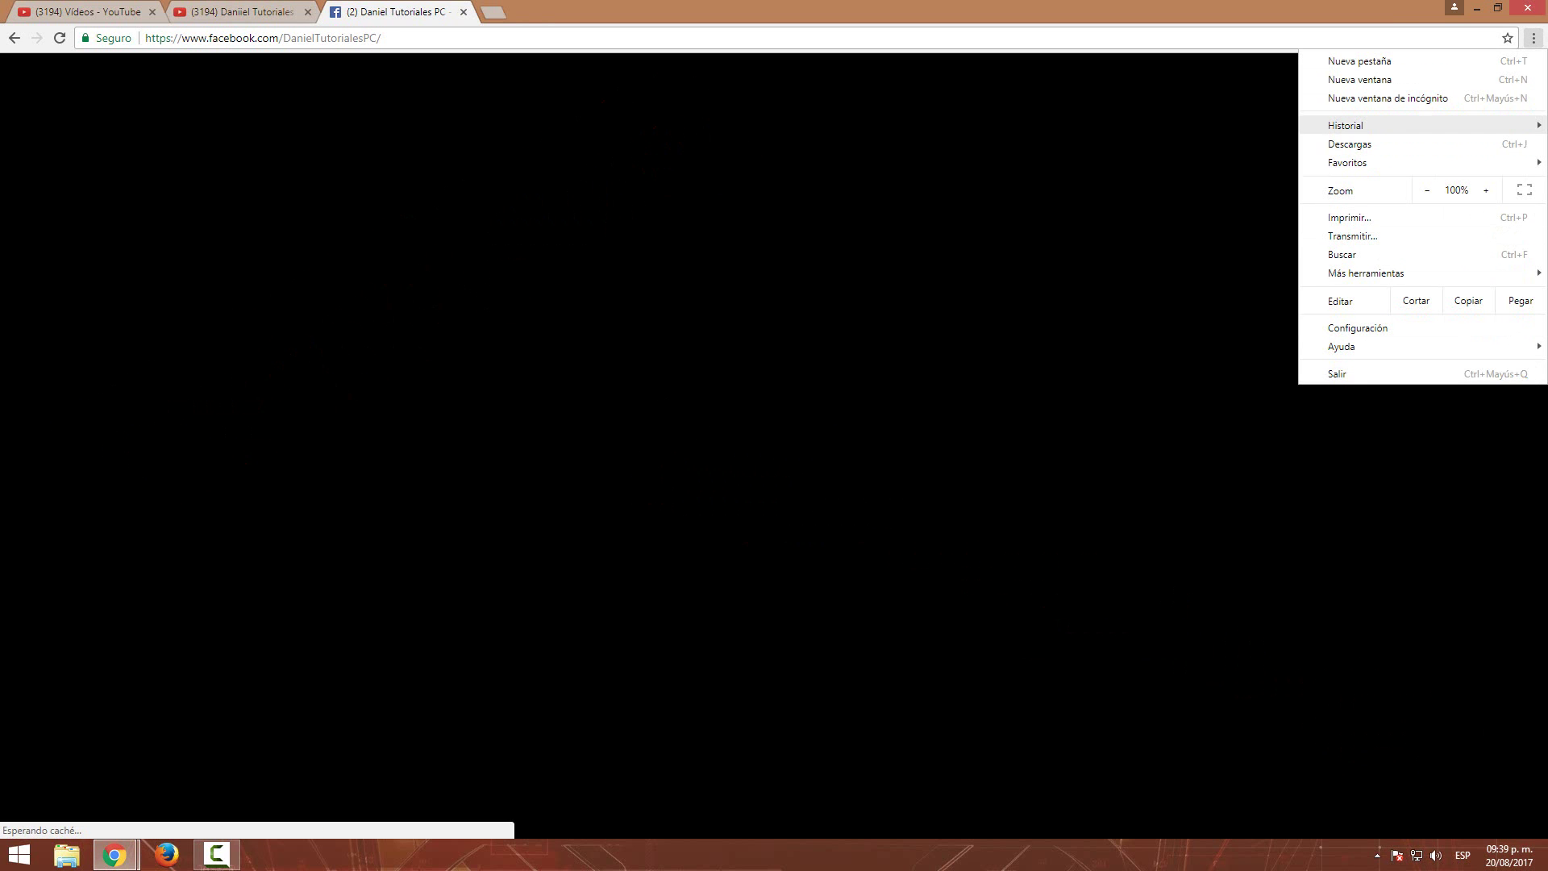
{"action": "mouse_move", "coordinate": [1345, 125]}
{"action": "key", "text": "Return"}
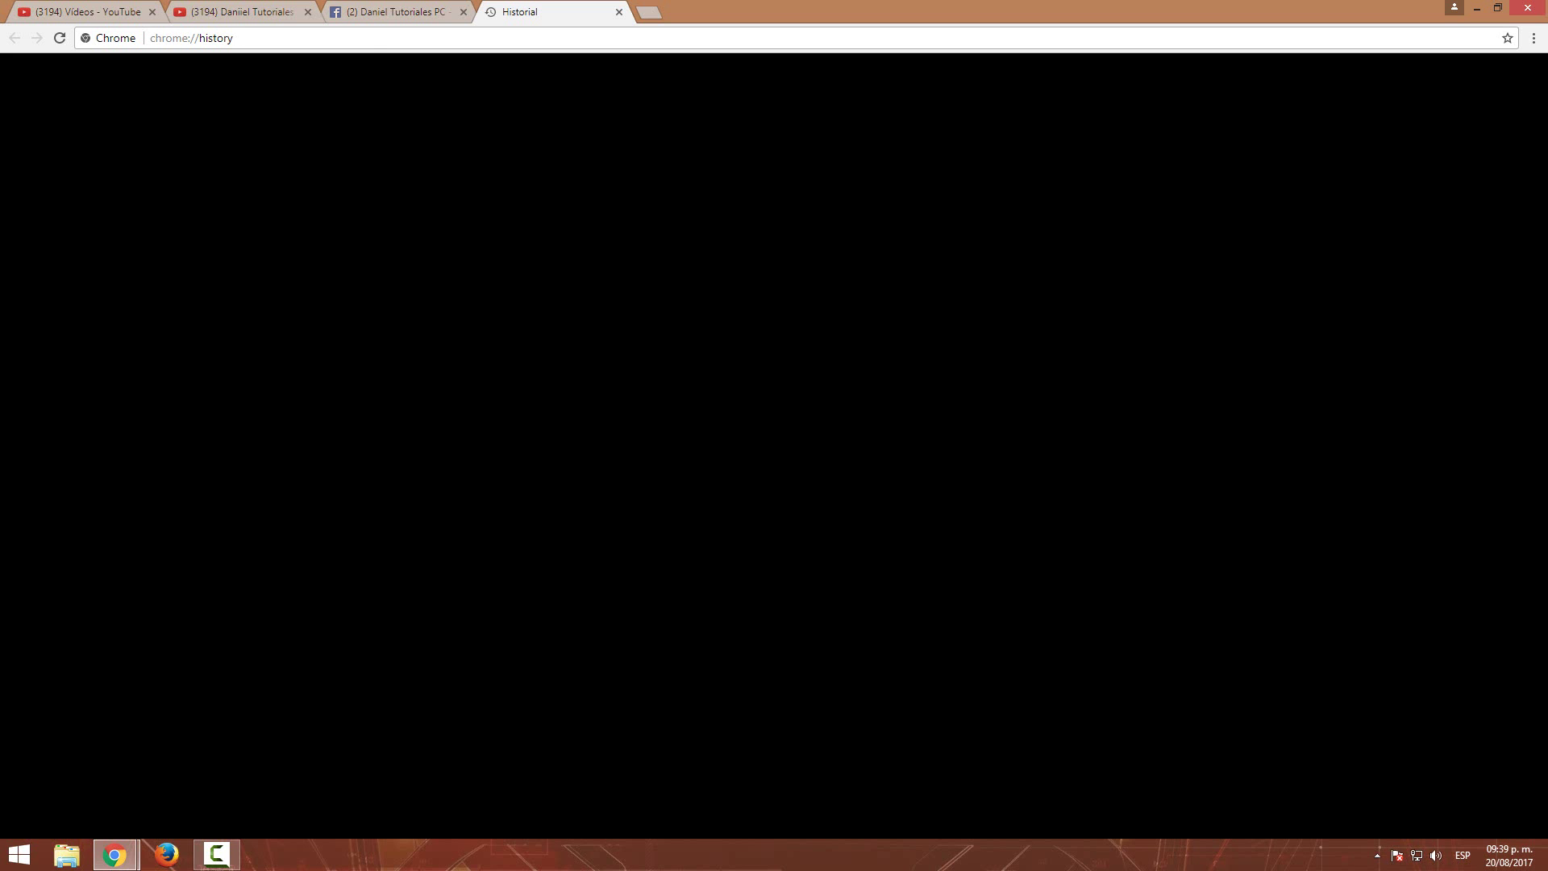
- Close the second Chrome window showing Google and minimize the history window to reveal the desktop
{"action": "left_click", "coordinate": [114, 854]}
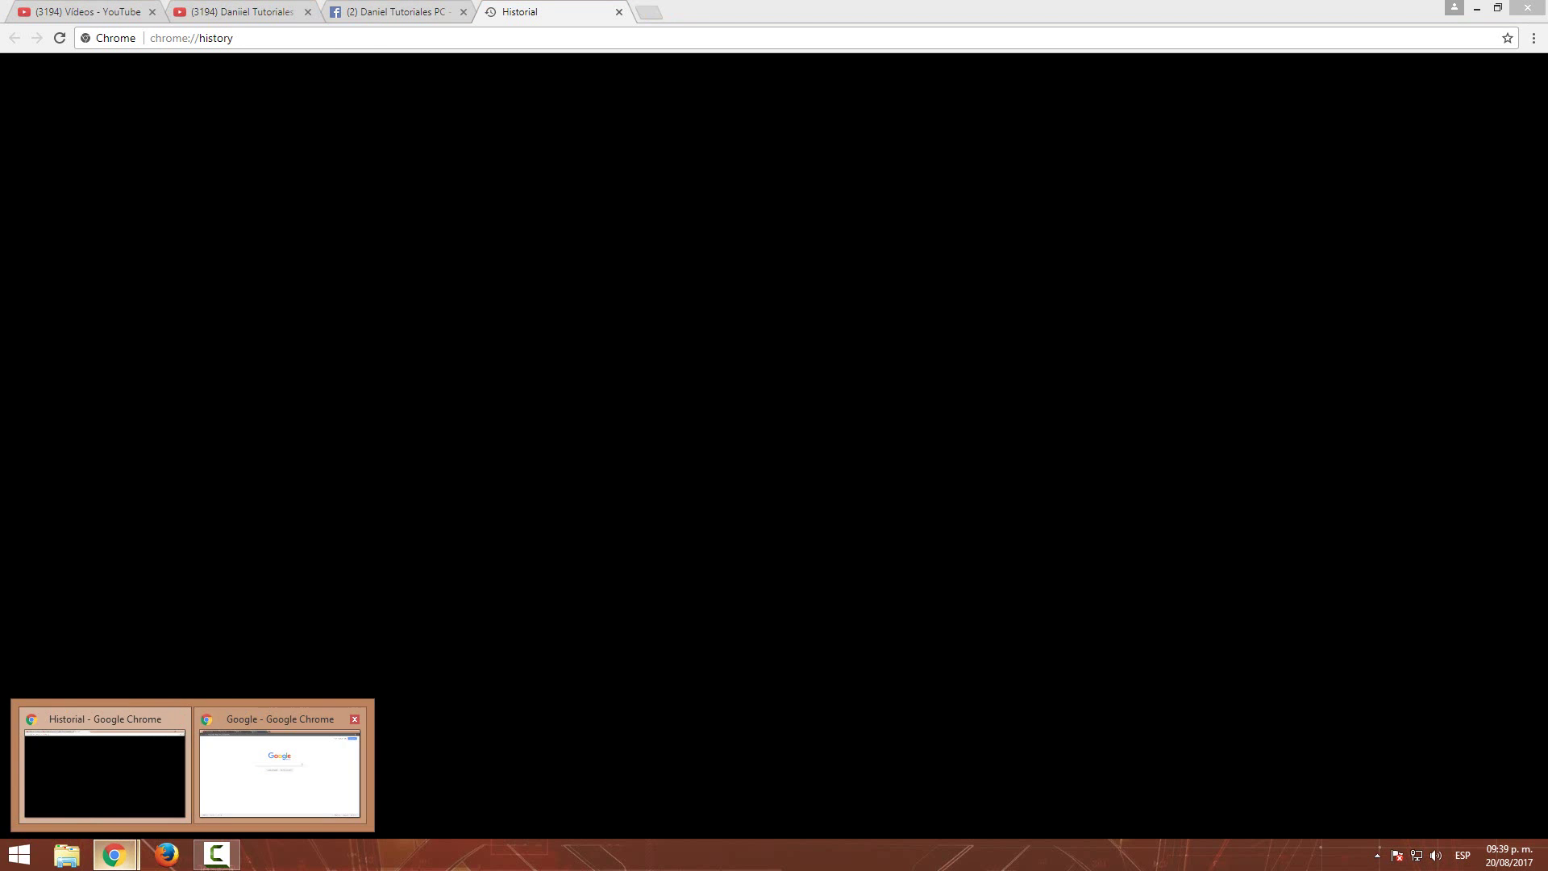
{"action": "mouse_move", "coordinate": [279, 766]}
{"action": "left_click", "coordinate": [354, 719]}
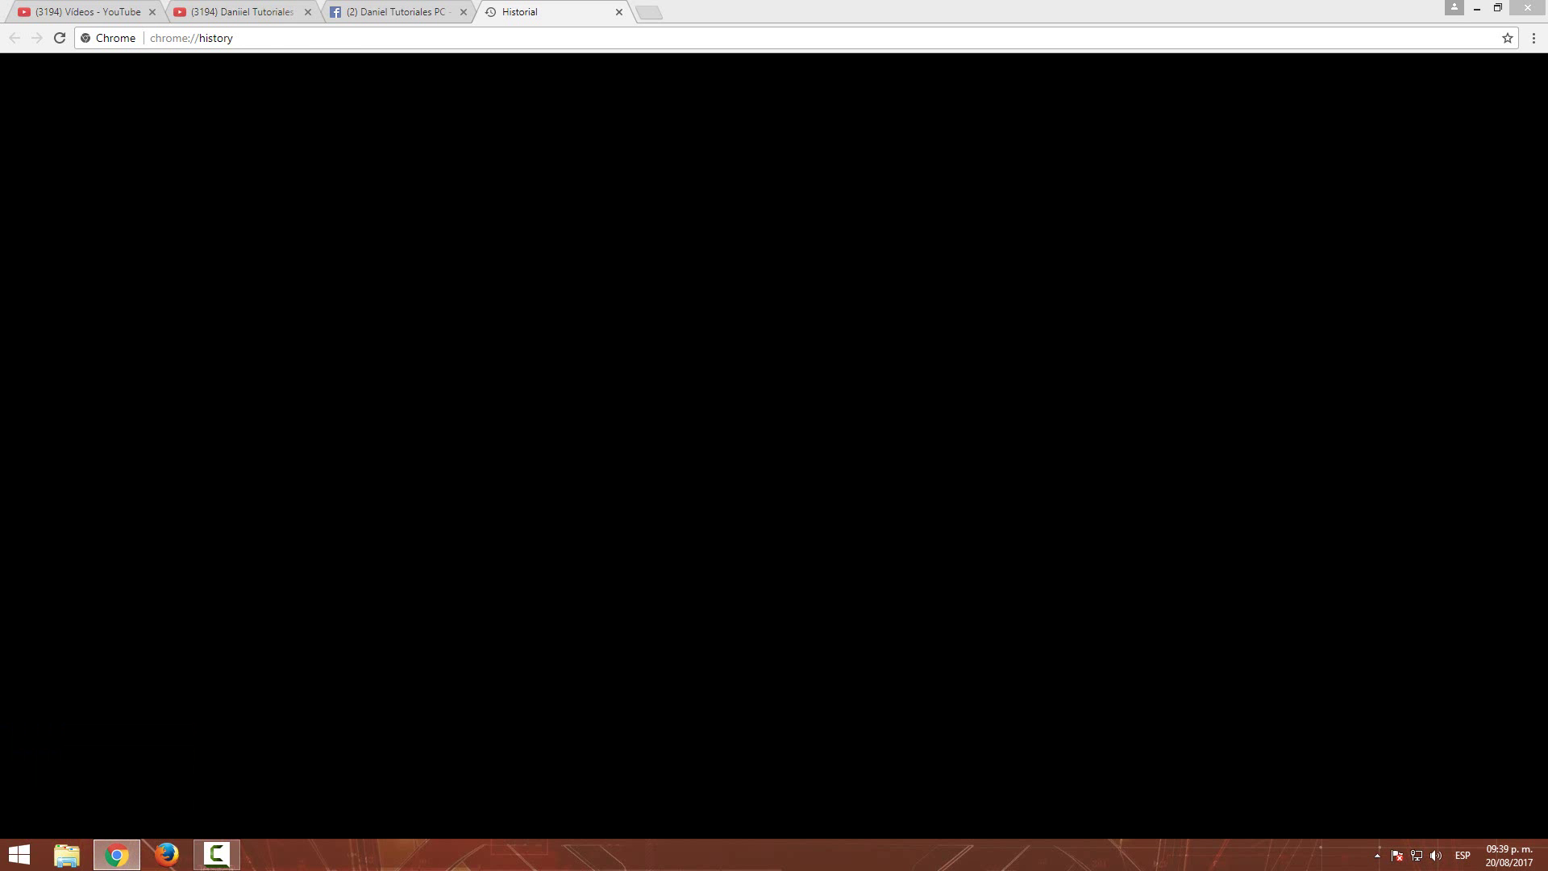
{"action": "left_click", "coordinate": [1476, 8]}
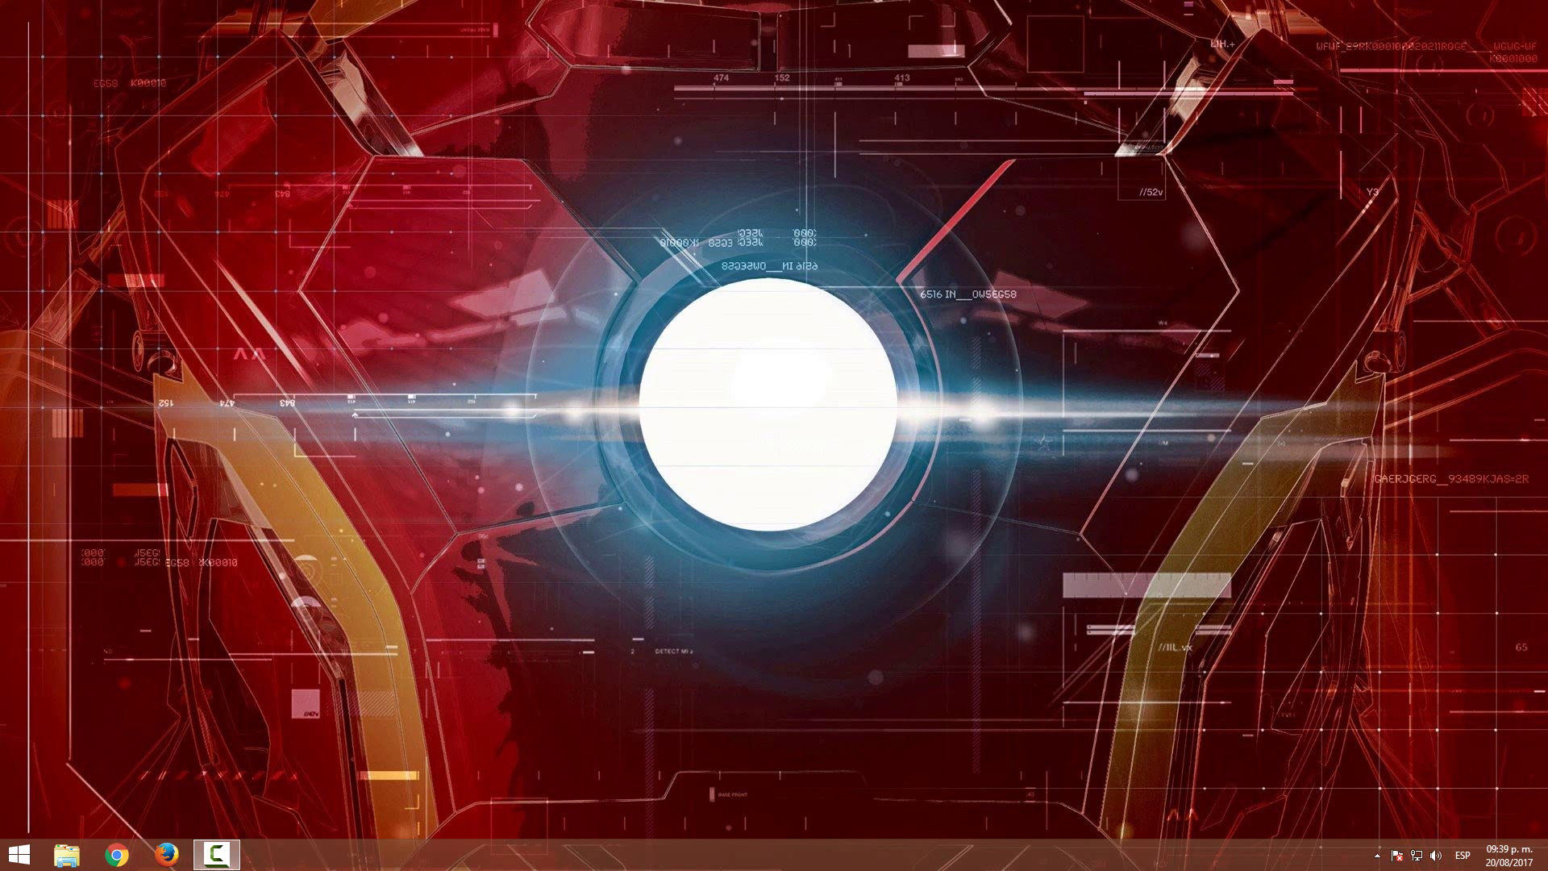
- Open the temporary files folder by running %TEMP%
{"action": "right_click", "coordinate": [268, 548]}
{"action": "left_click", "coordinate": [306, 595]}
{"action": "key", "text": "super+r"}
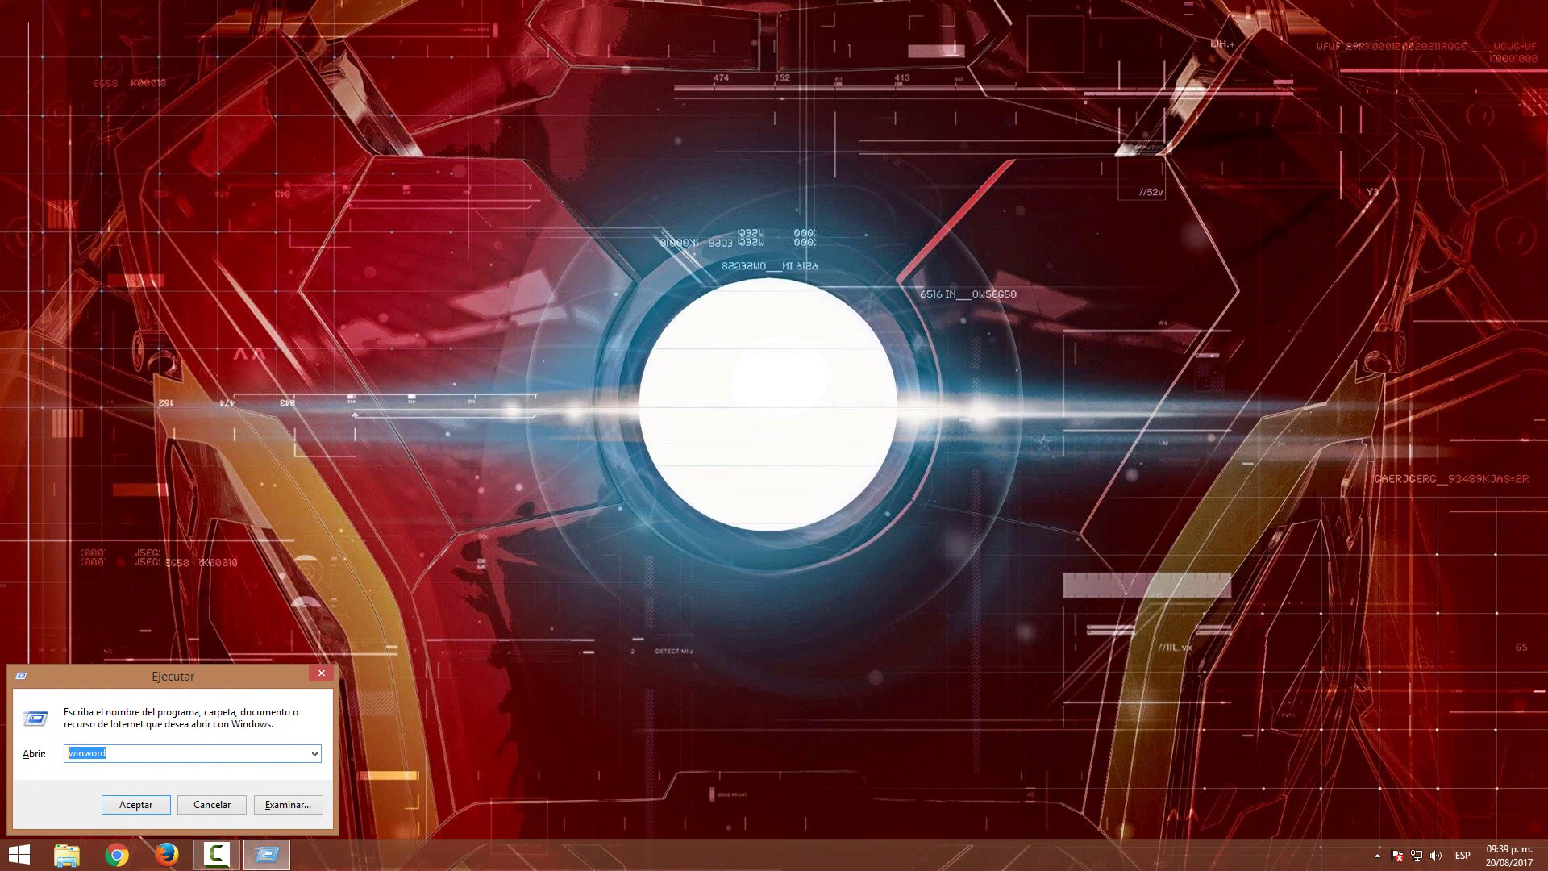
{"action": "type", "text": "%TEMP%"}
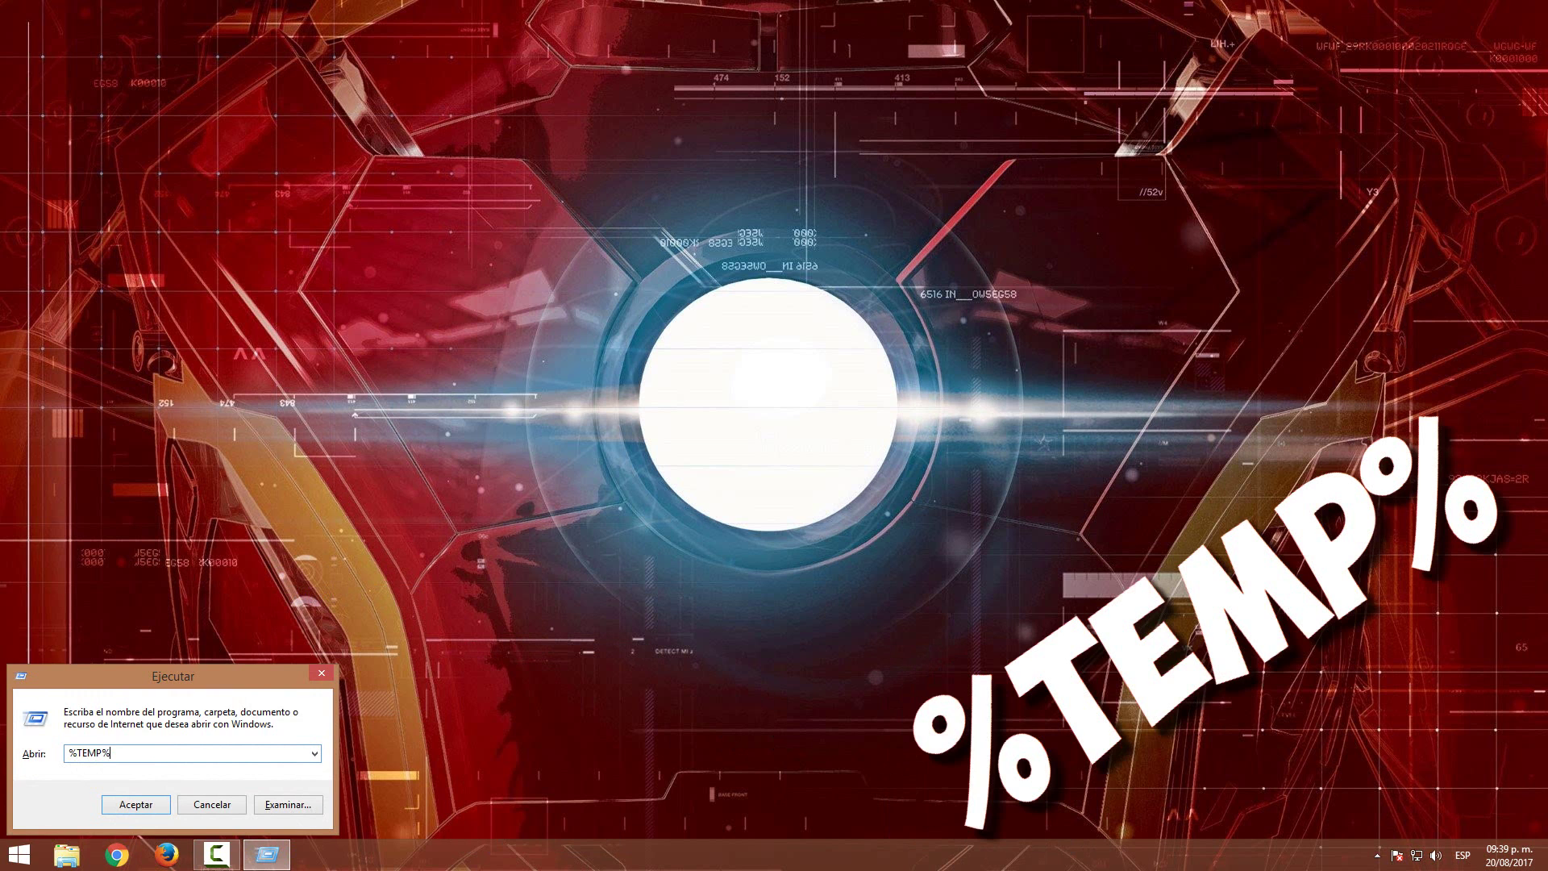
{"action": "key", "text": "Return"}
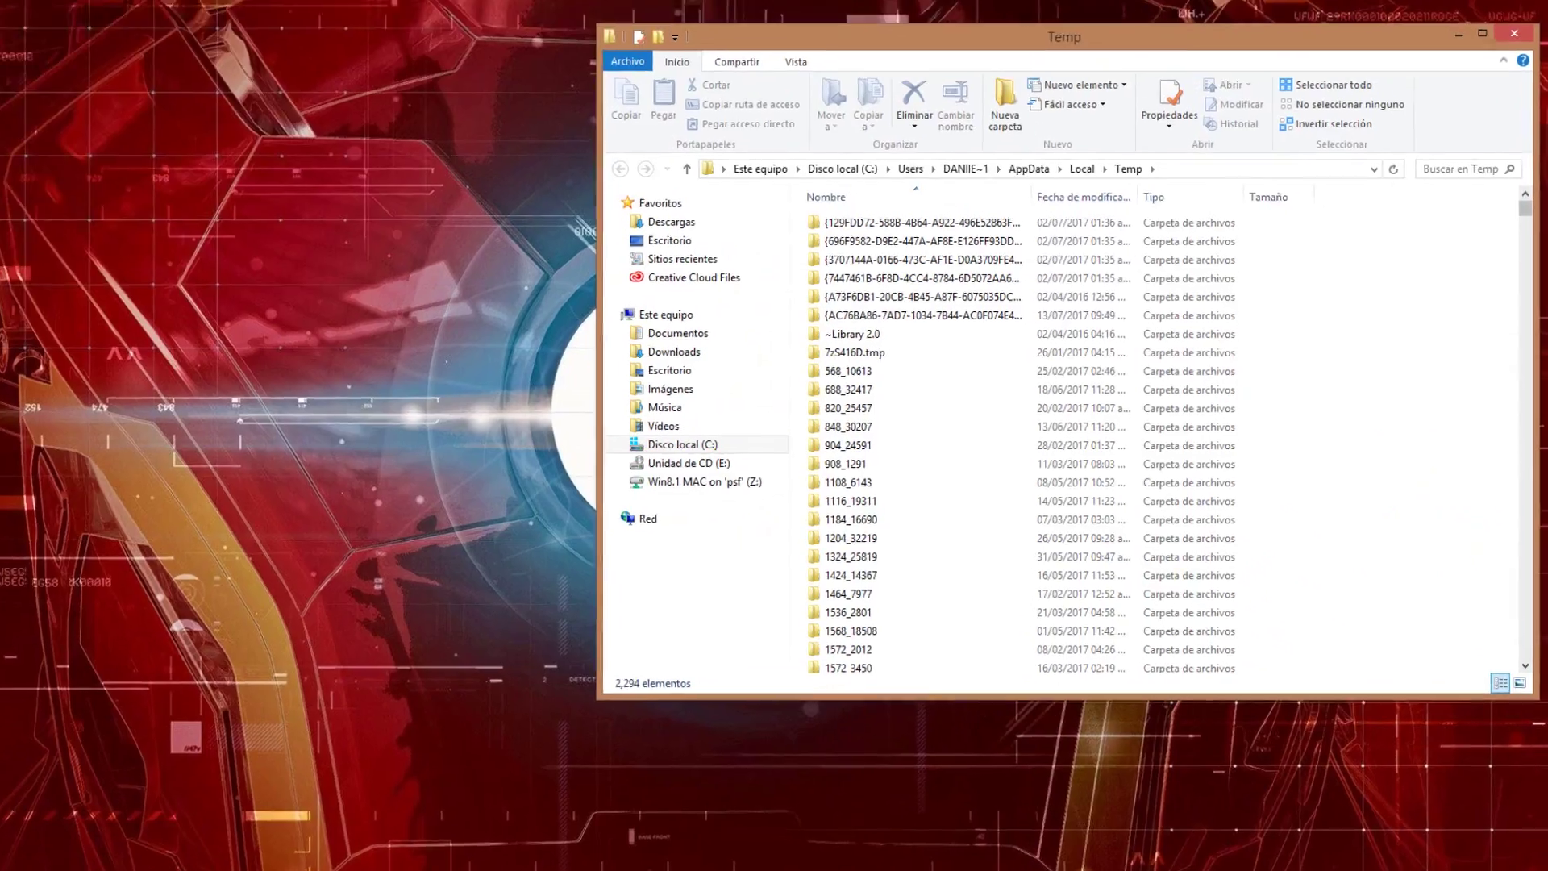
- Delete everything in the Temp folder, granting administrator permission for all current items and accepting permanent deletion
{"action": "left_click_drag", "start_coordinate": [1527, 221], "coordinate": [1527, 617]}
{"action": "left_click_drag", "start_coordinate": [1516, 767], "coordinate": [1516, 646]}
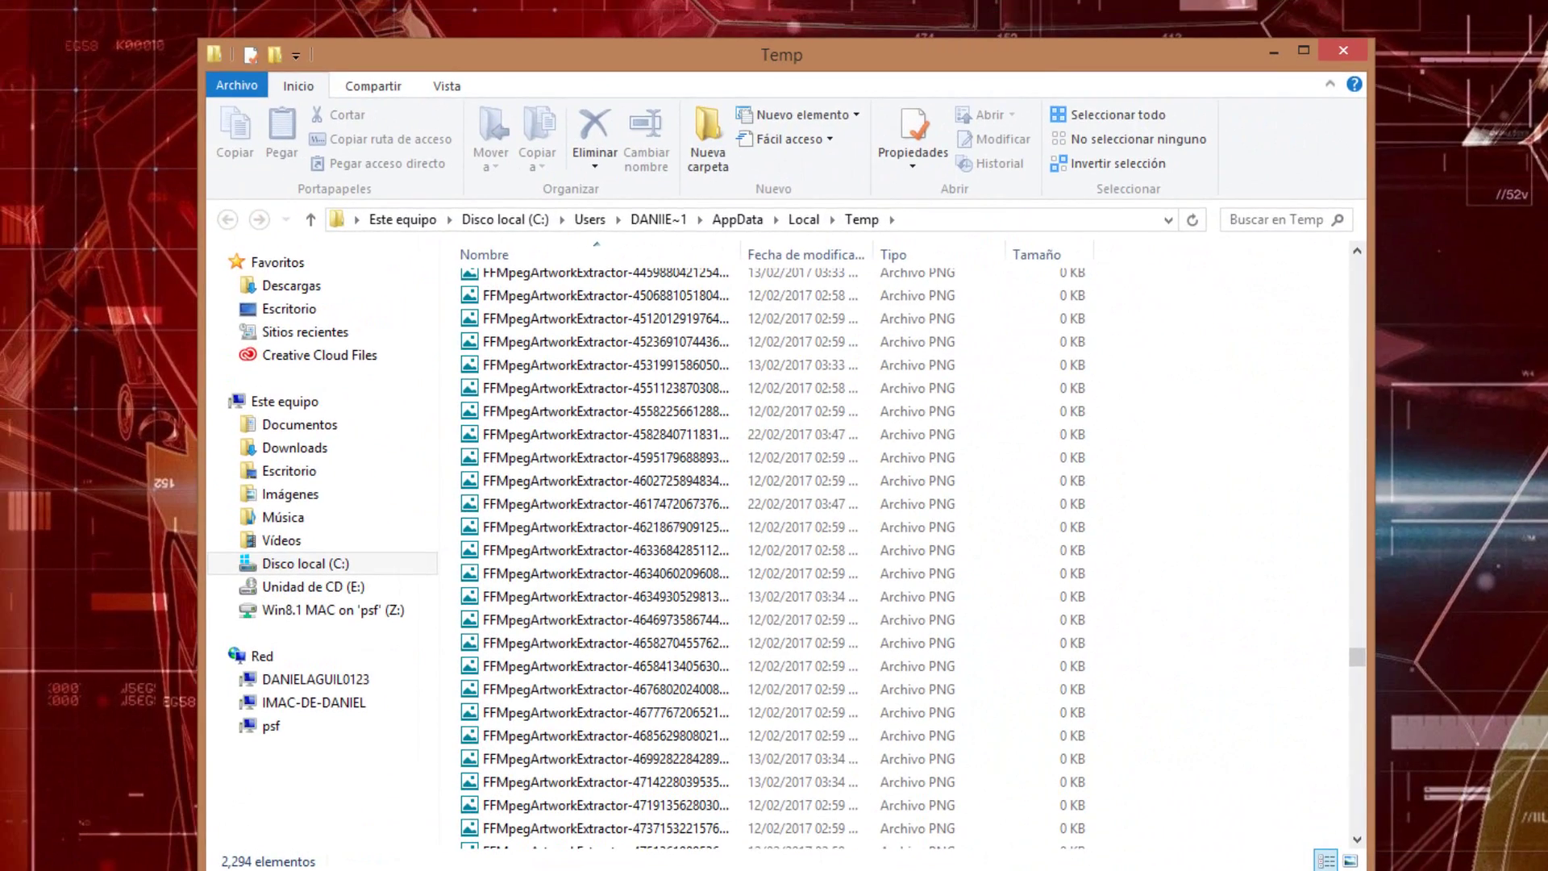
{"action": "left_click_drag", "start_coordinate": [1357, 657], "coordinate": [1357, 270]}
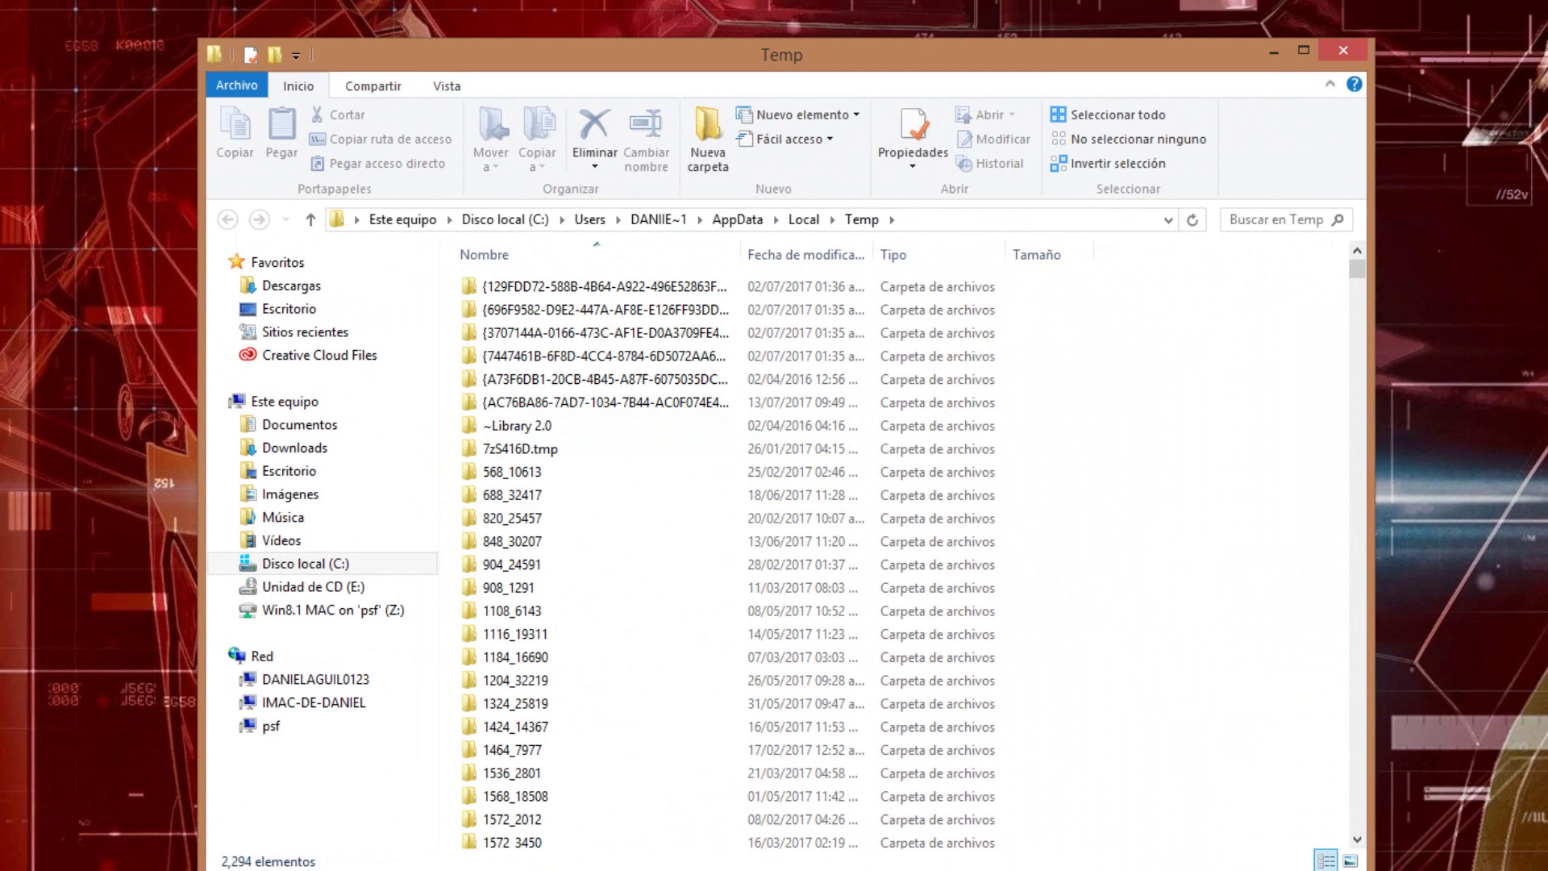
{"action": "key", "text": "ctrl+e"}
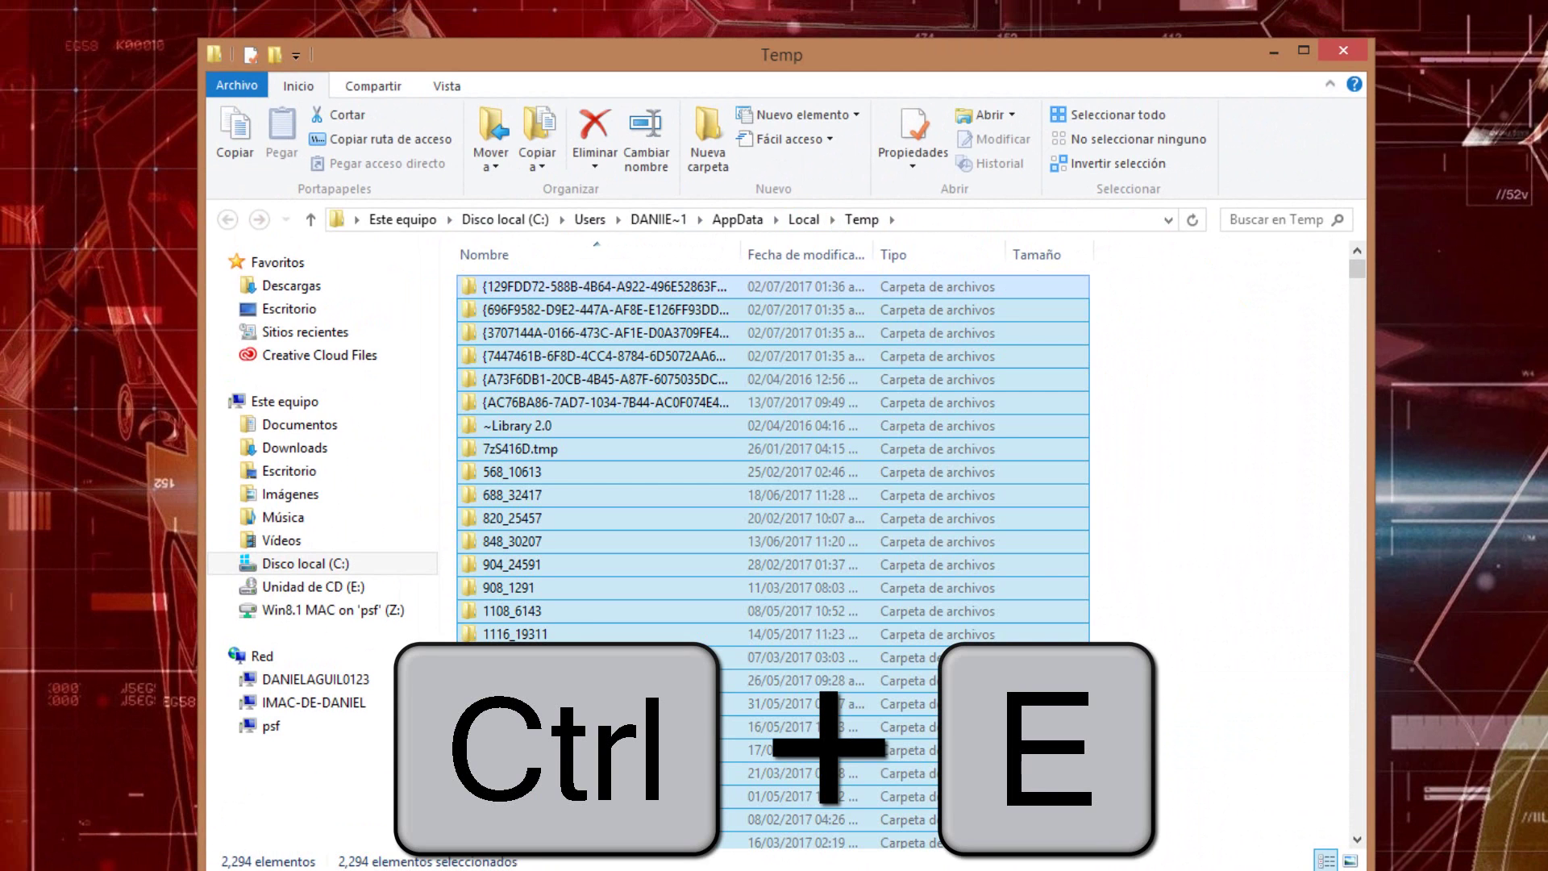
{"action": "left_click", "coordinate": [594, 129]}
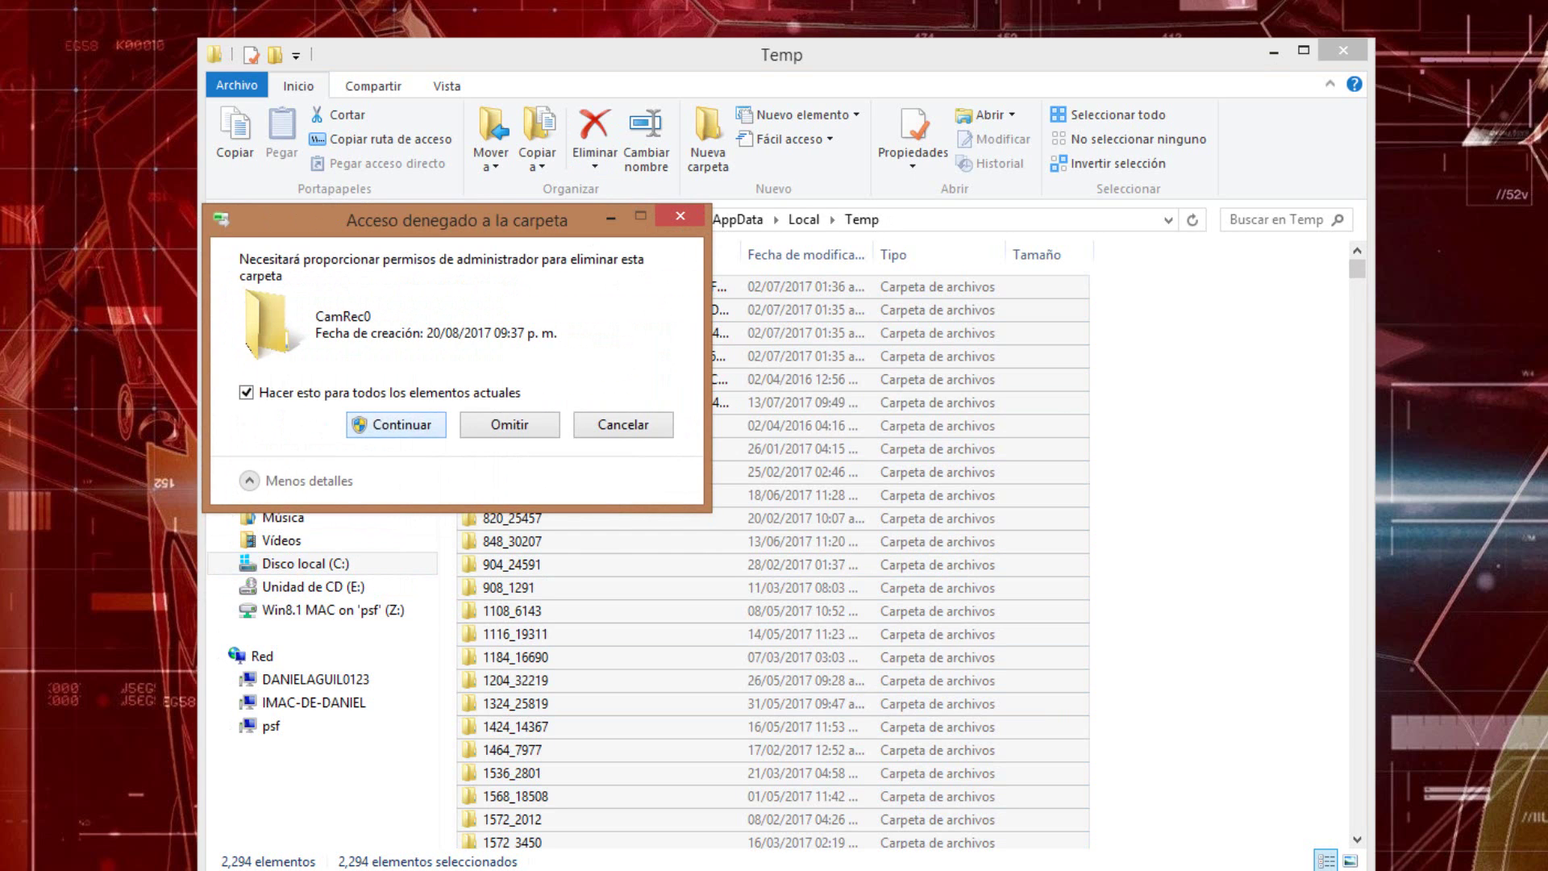
{"action": "key", "text": "Return"}
{"action": "key", "text": "Return"}
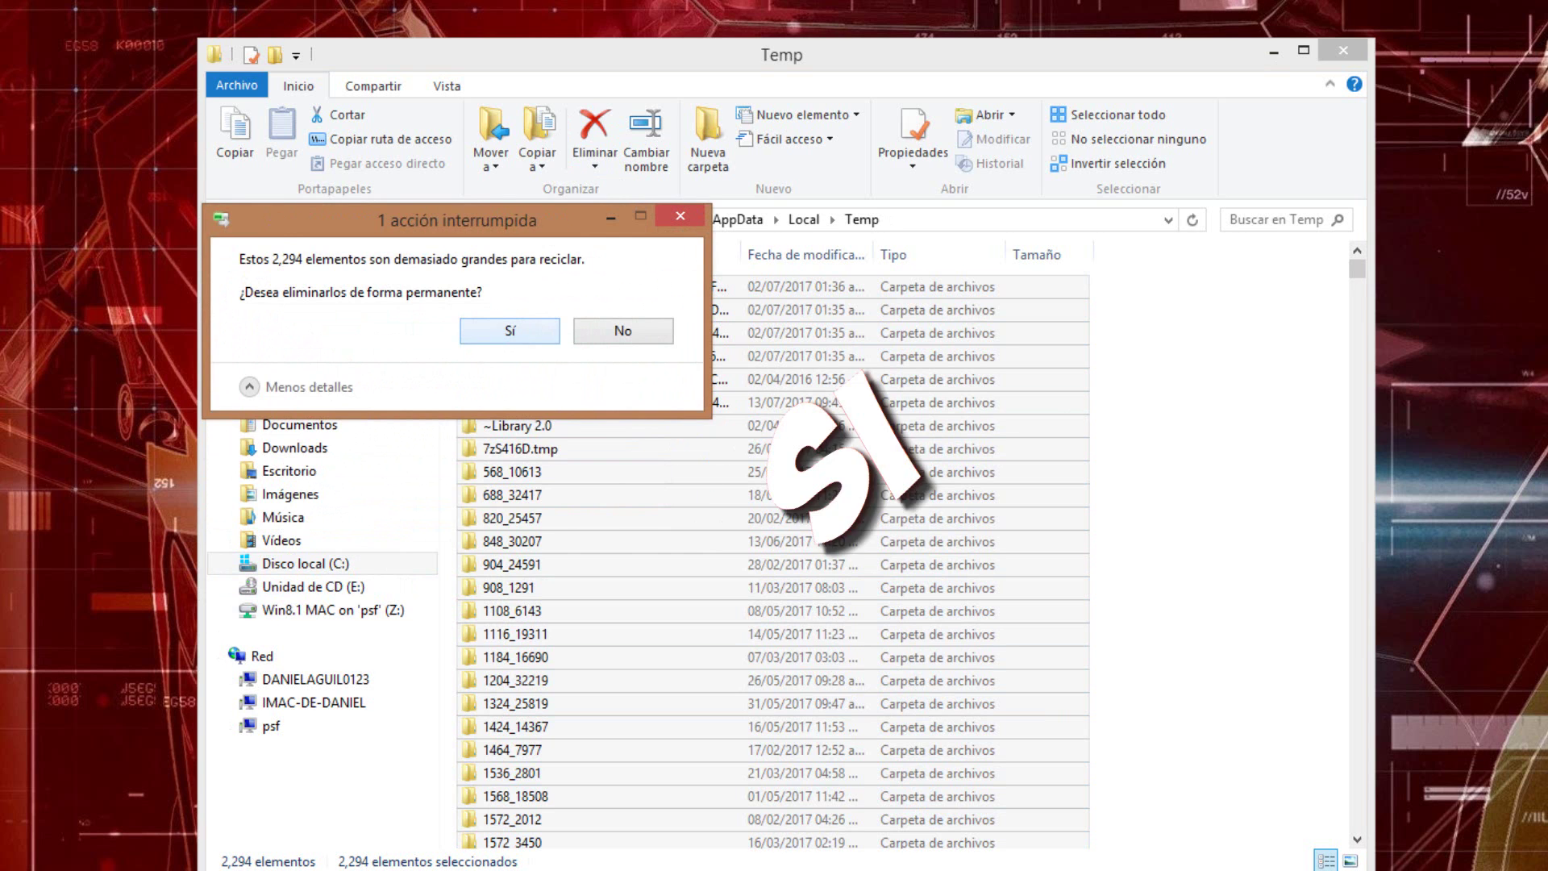
{"action": "key", "text": "Return"}
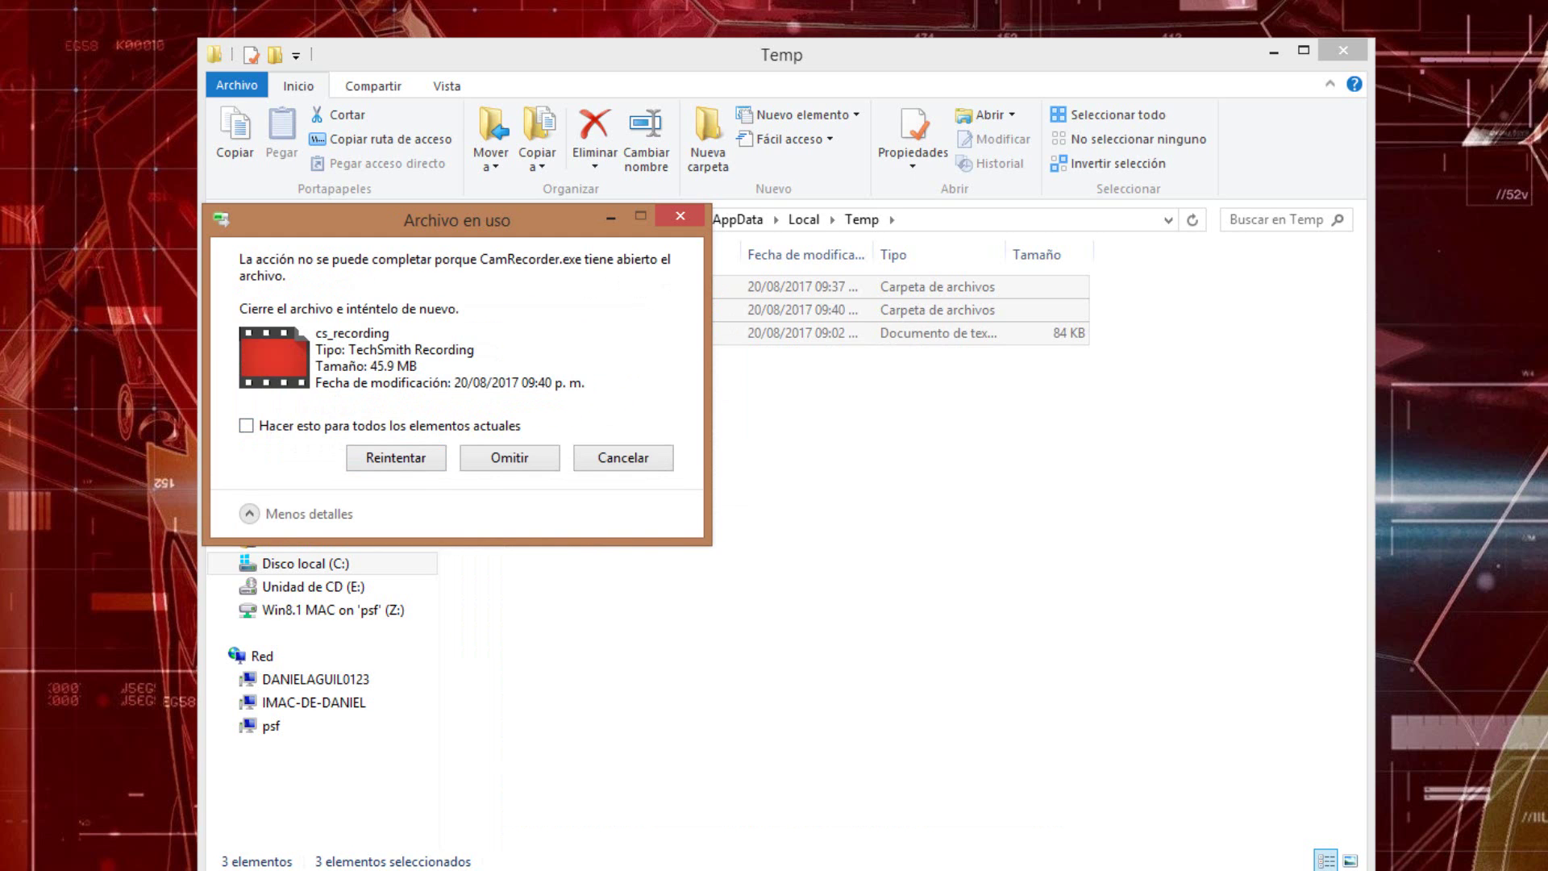
- Skip the recording files in use, retry and then cancel deleting the protected CamRec0 folder, and close the Temp folder
{"action": "left_click", "coordinate": [509, 457]}
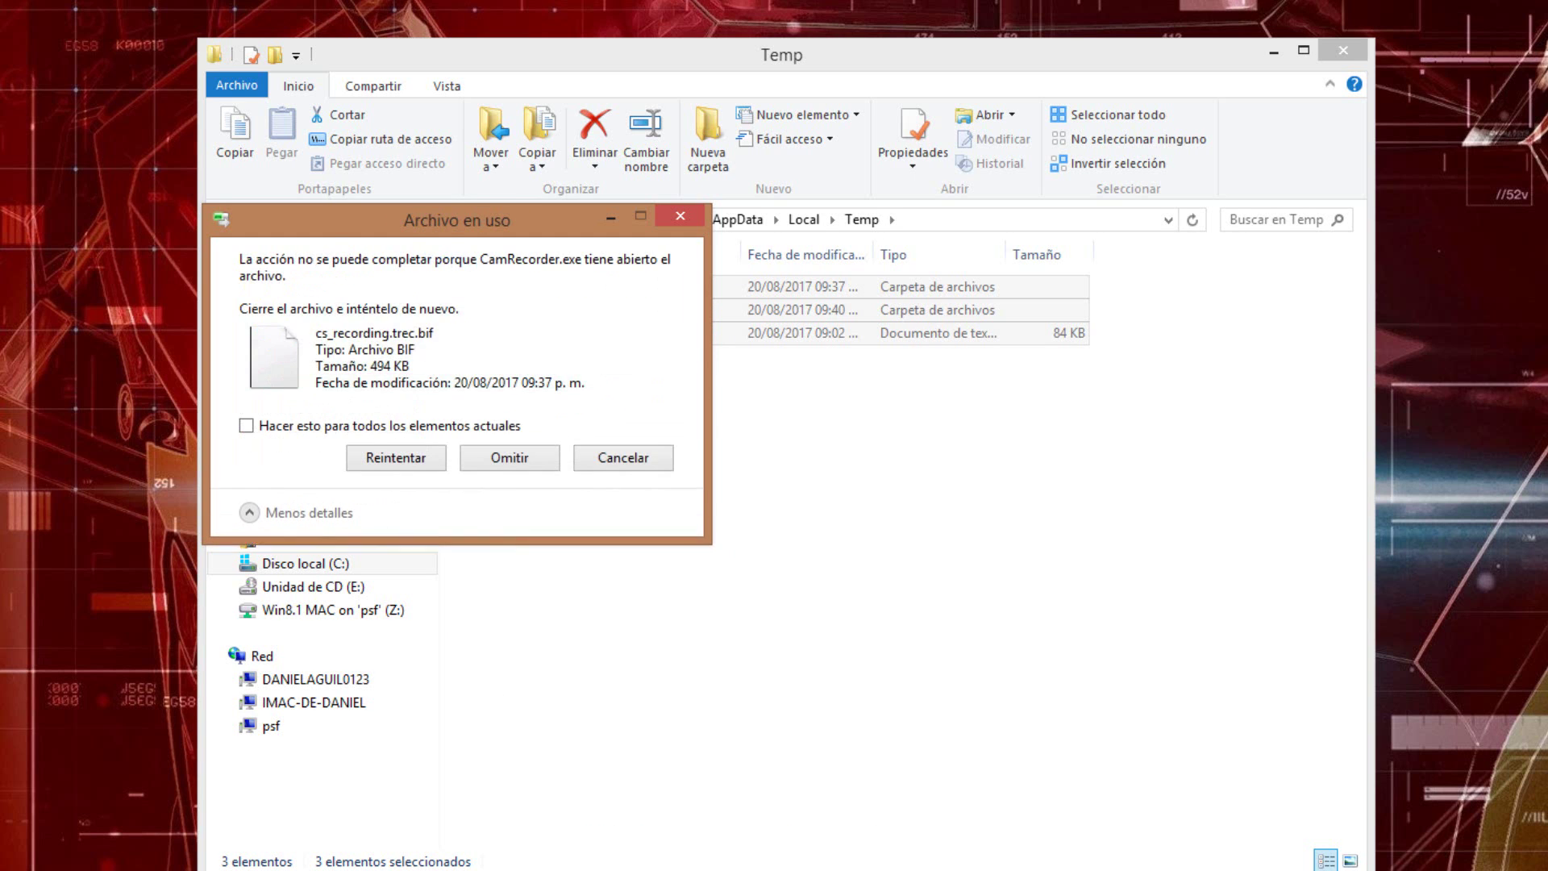
{"action": "key", "text": "Return"}
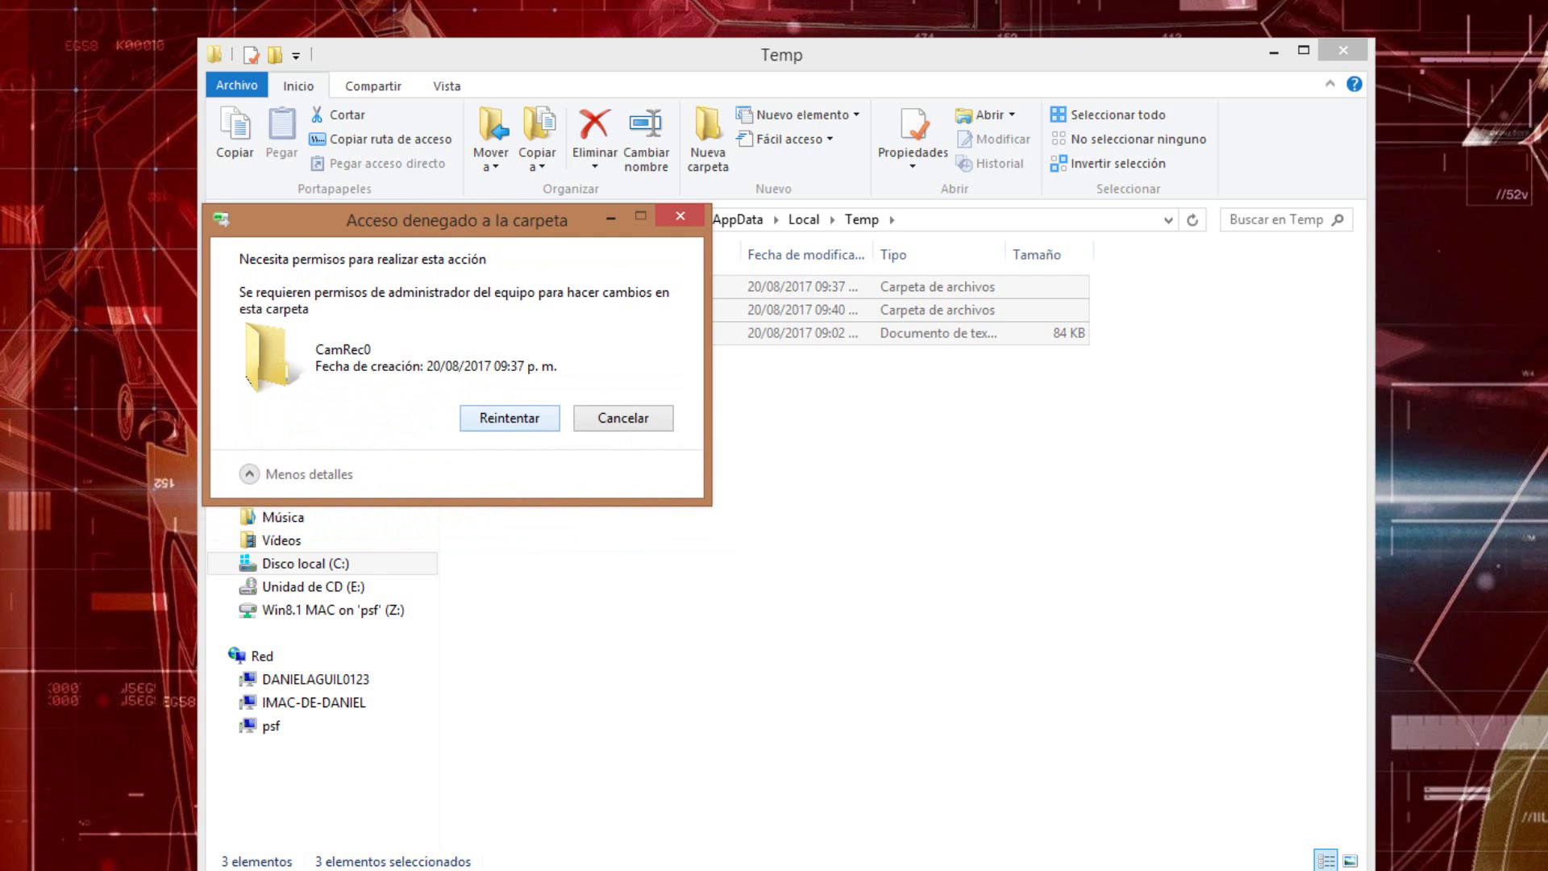
{"action": "key", "text": "Return"}
{"action": "key", "text": "Tab"}
{"action": "key", "text": "Return"}
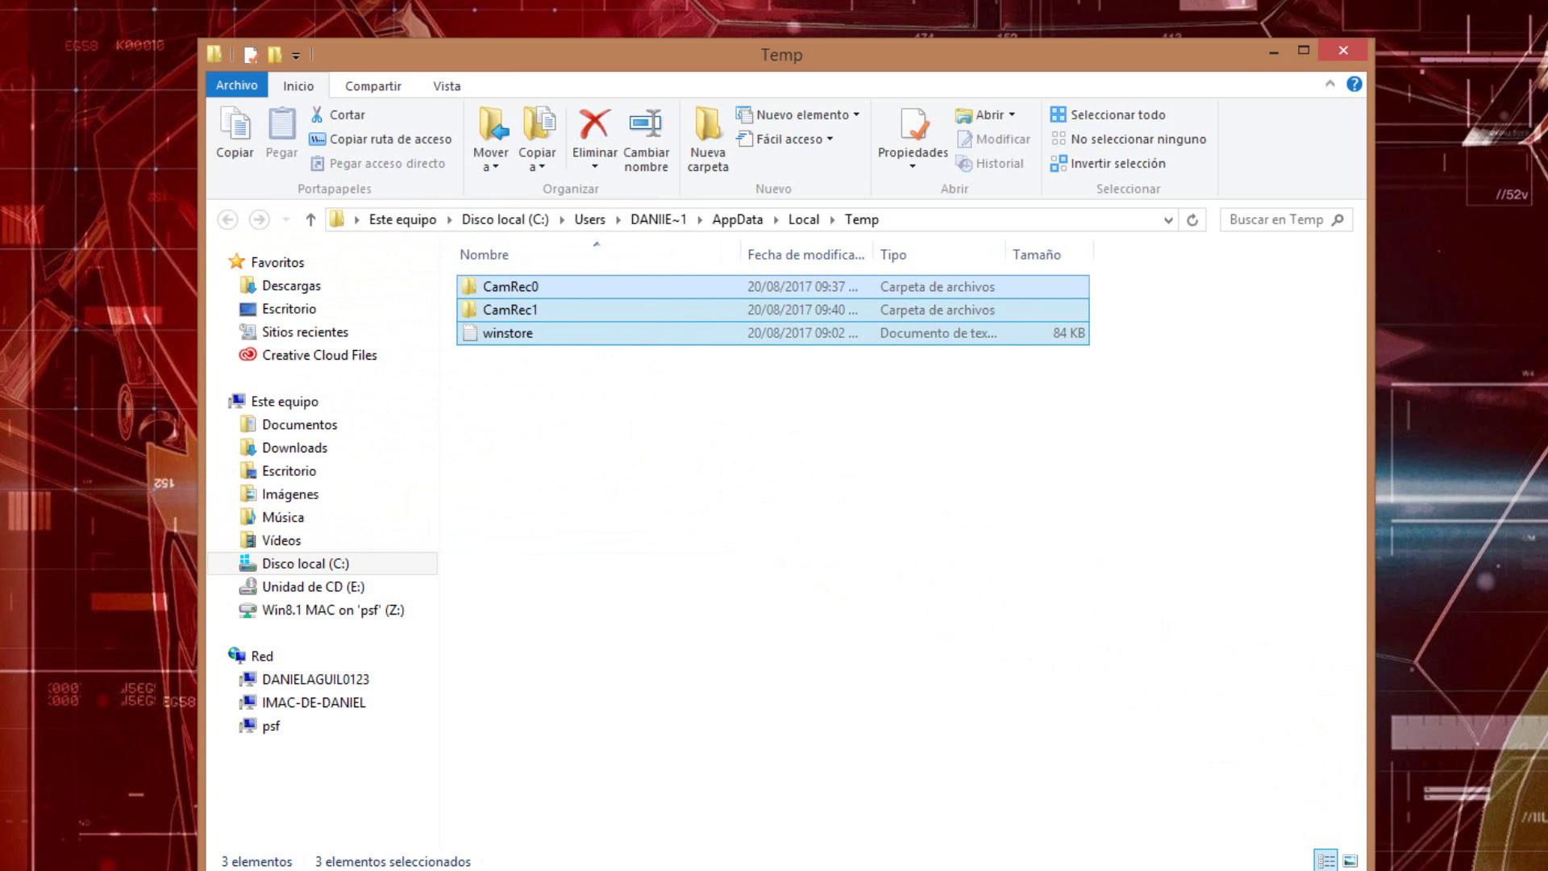
{"action": "left_click", "coordinate": [1343, 50]}
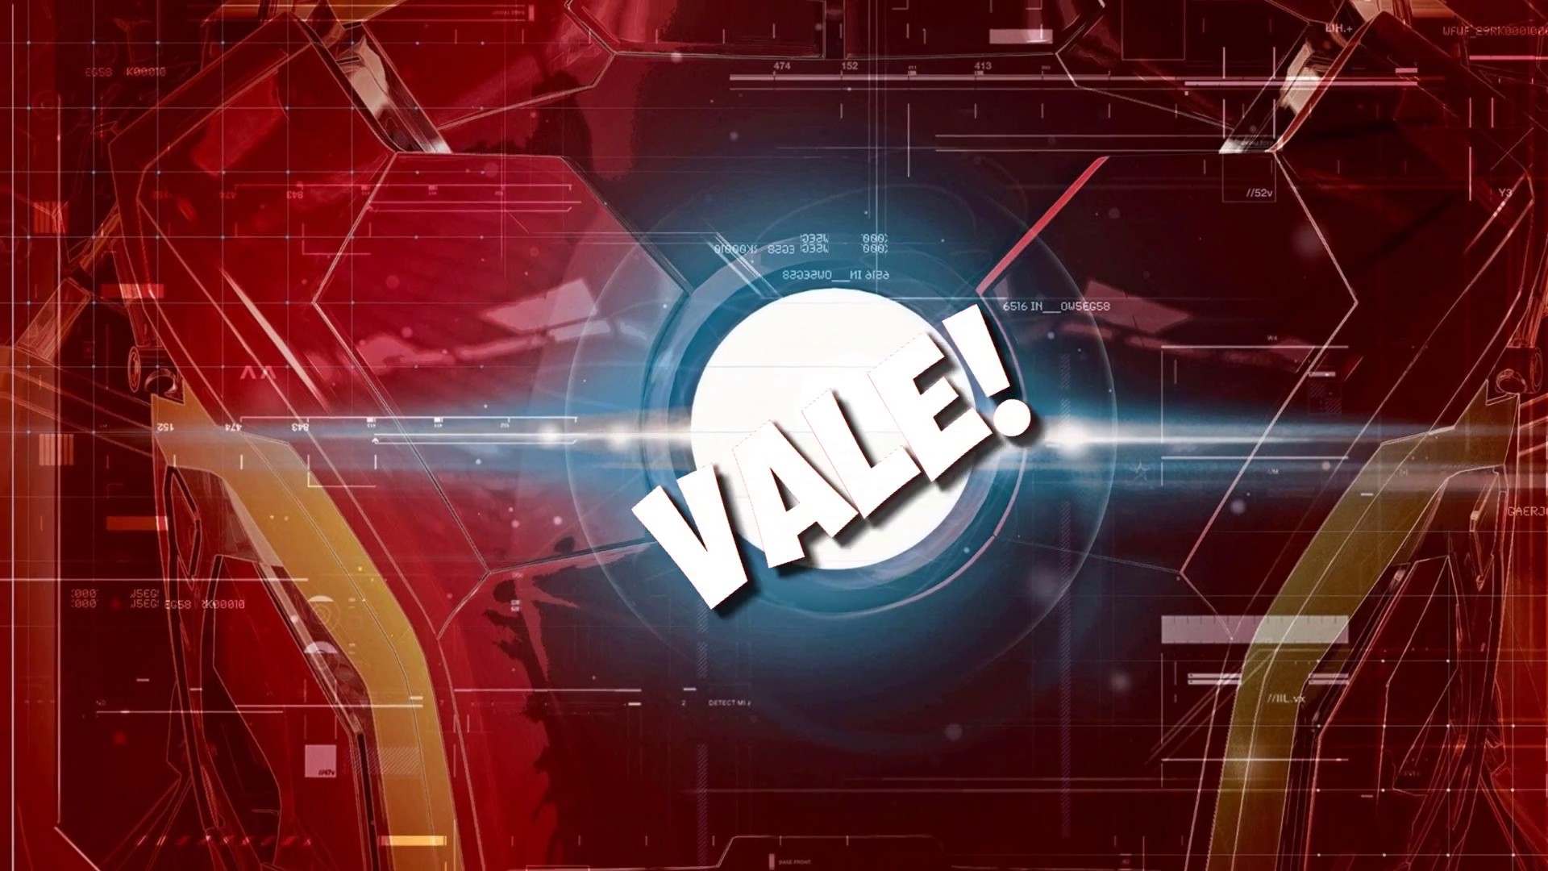
- Launch CCleaner and include Internet Explorer's Contraseñas guardadas in the cleaning, accepting the warning
{"action": "key", "text": "super"}
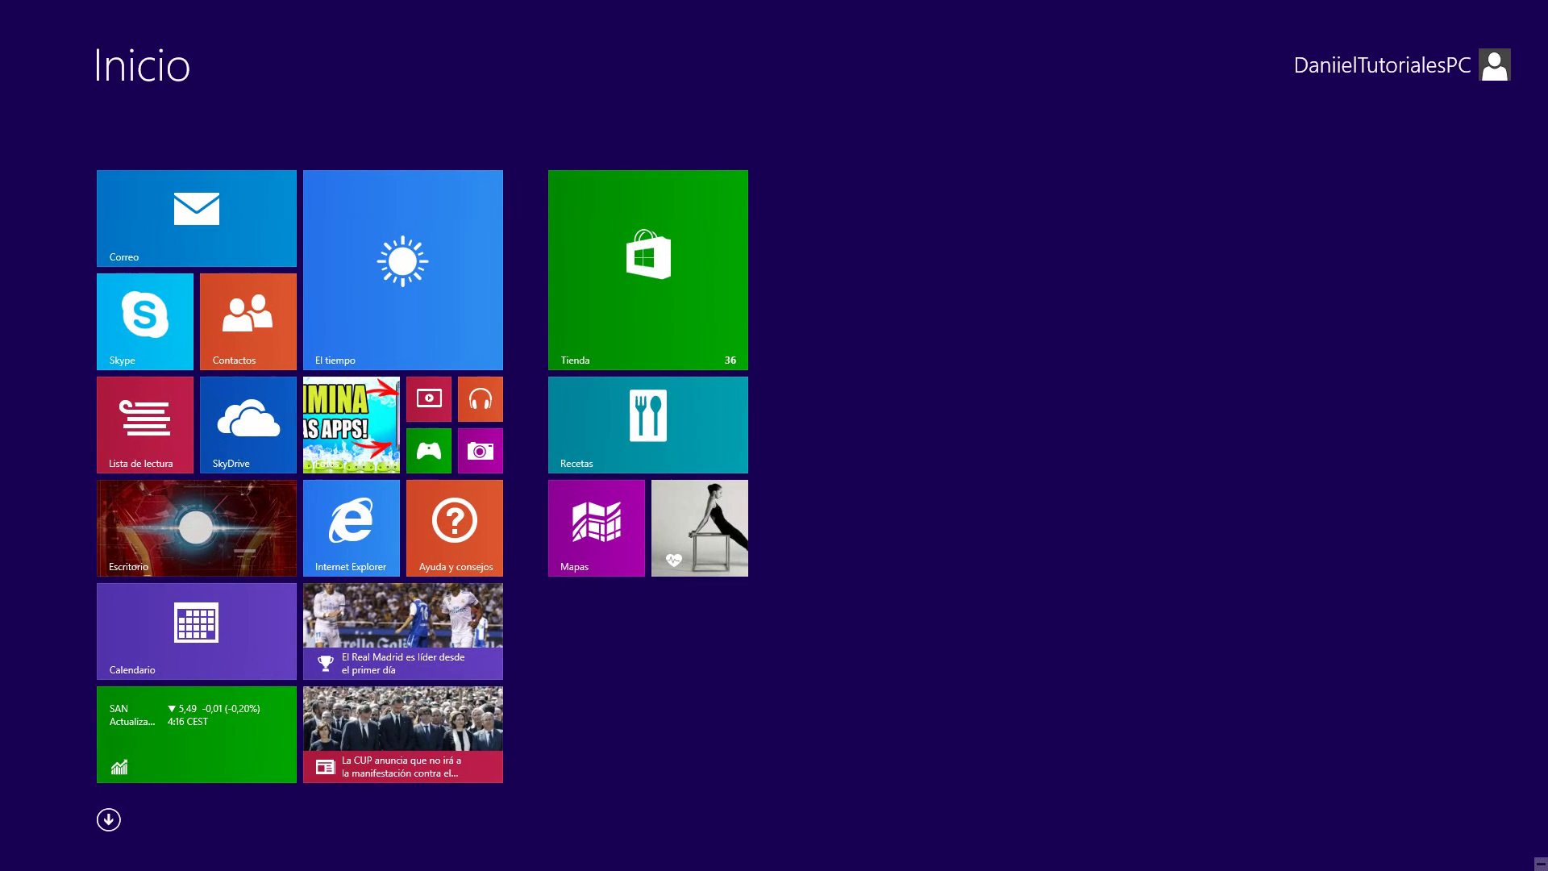
{"action": "type", "text": "CC"}
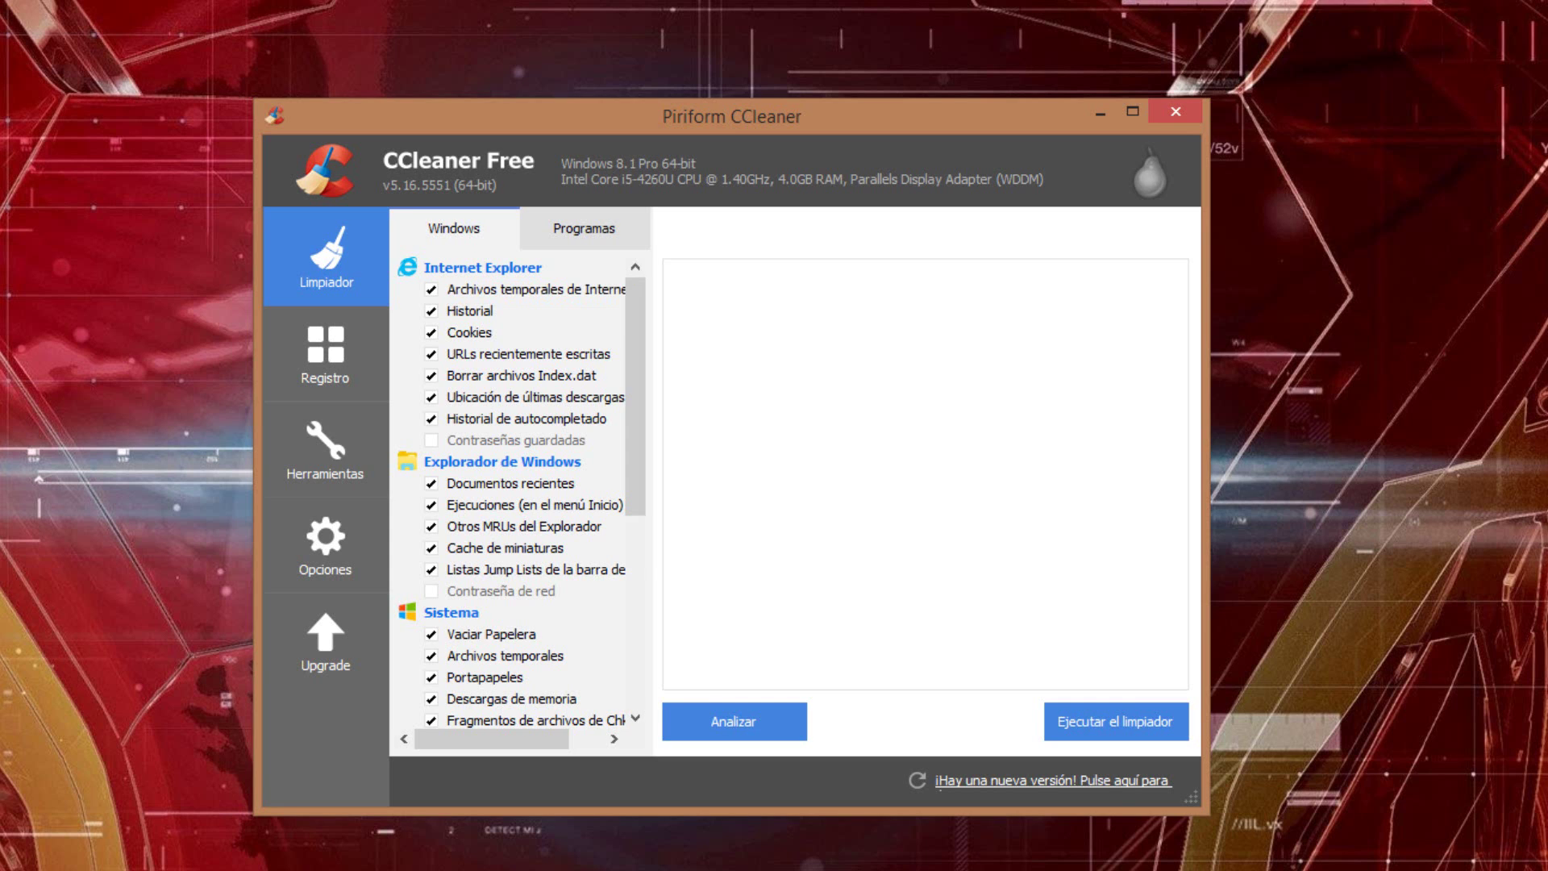
{"action": "left_click", "coordinate": [431, 440]}
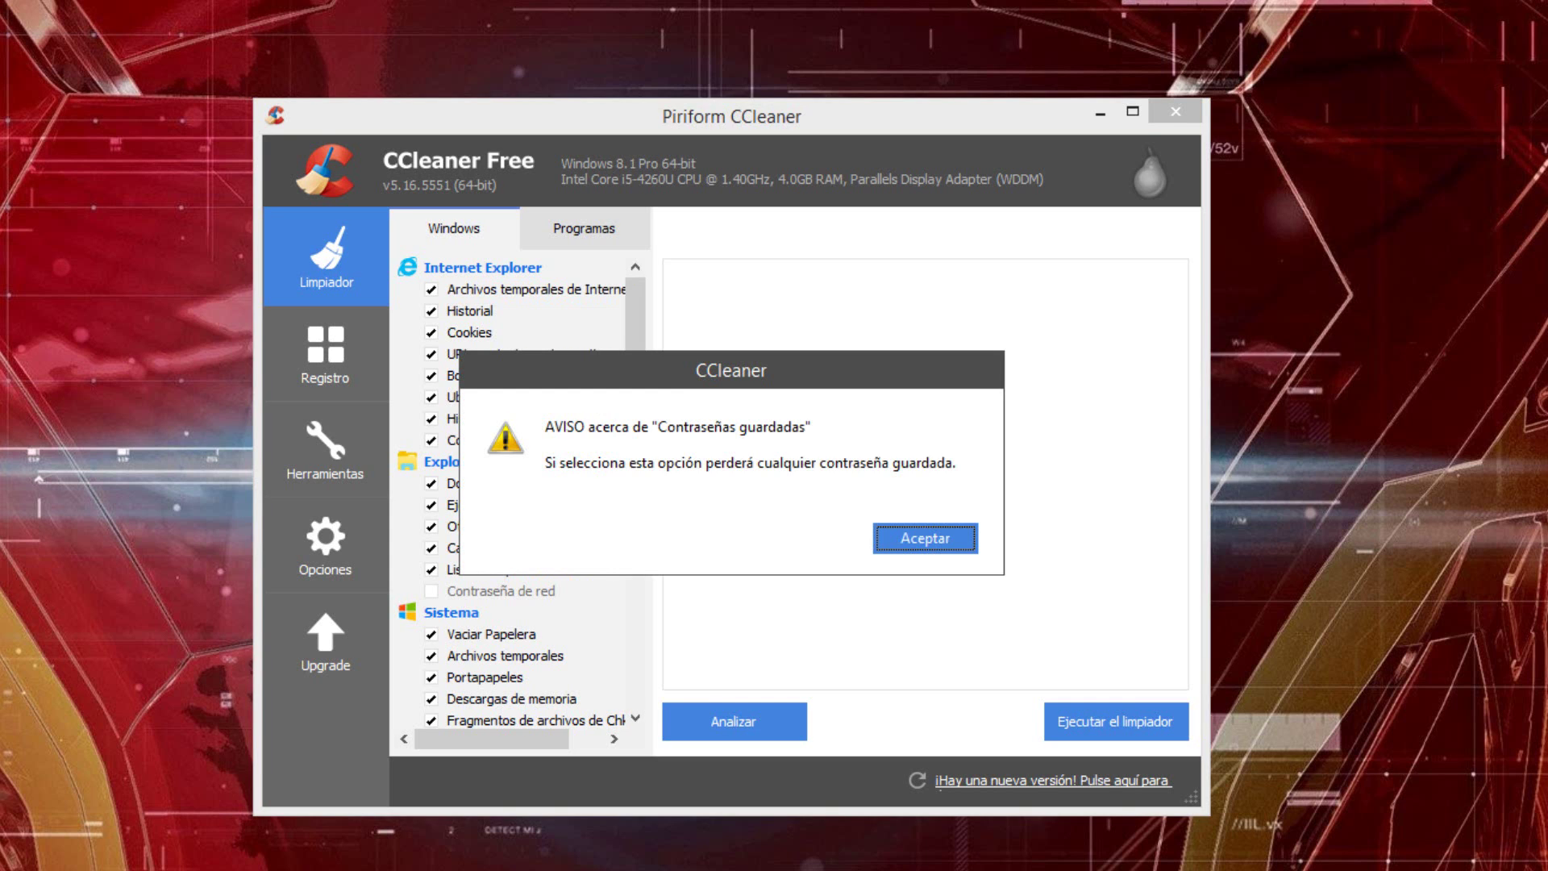
{"action": "key", "text": "Return"}
- Exclude Vaciar Papelera from the Sistema items to clean, reviewing the remaining Windows cleaning options
{"action": "scroll", "coordinate": [521, 492], "scroll_direction": "down", "scroll_amount": 3}
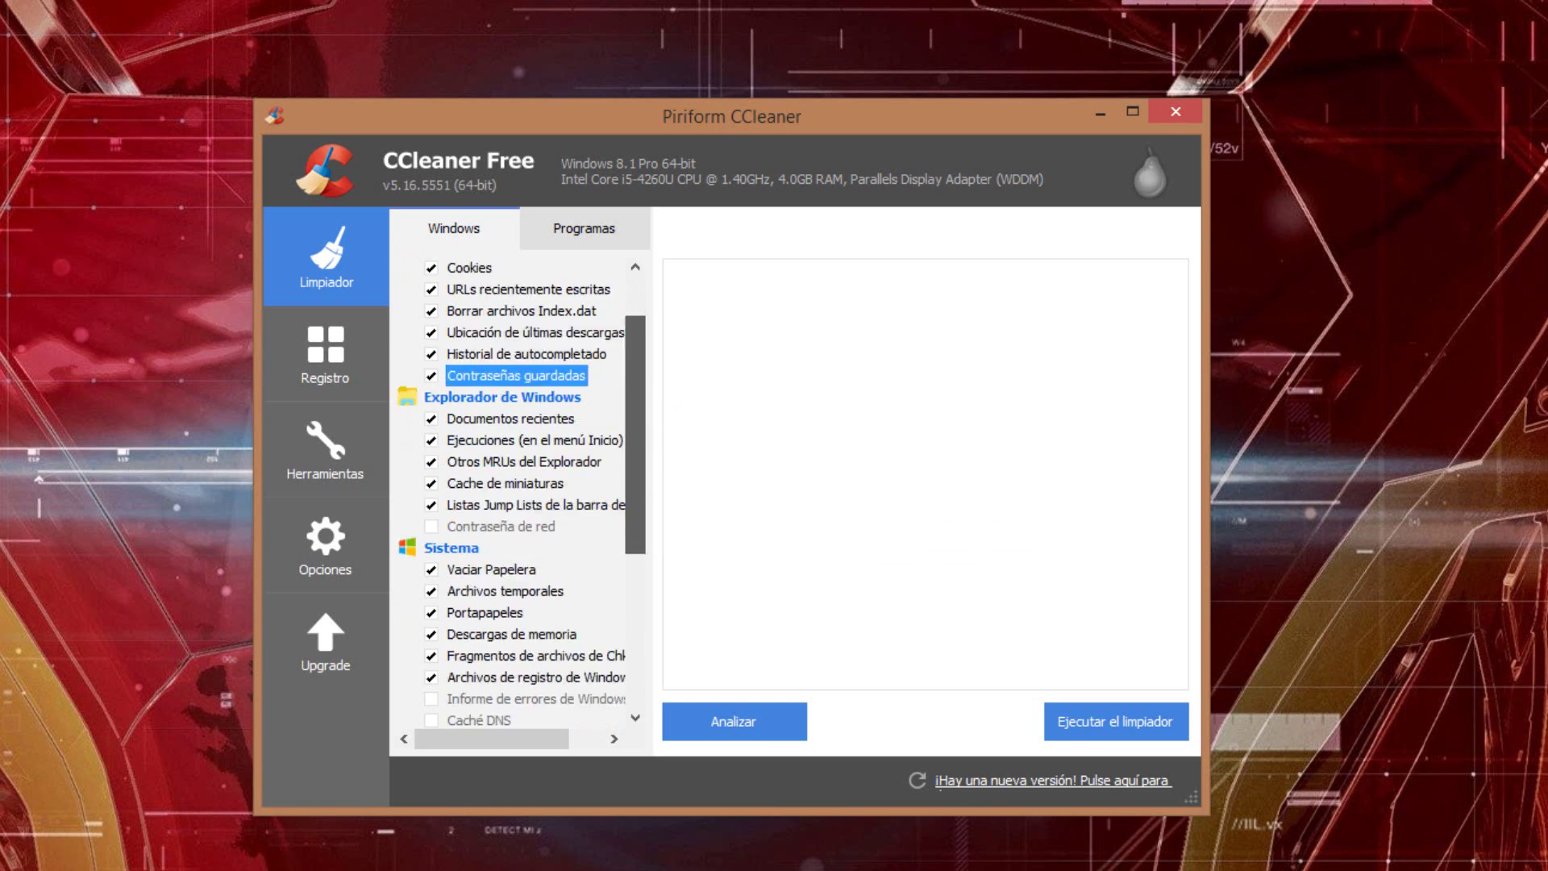
{"action": "scroll", "coordinate": [521, 492], "scroll_direction": "down", "scroll_amount": 1}
{"action": "scroll", "coordinate": [521, 492], "scroll_direction": "up", "scroll_amount": 5}
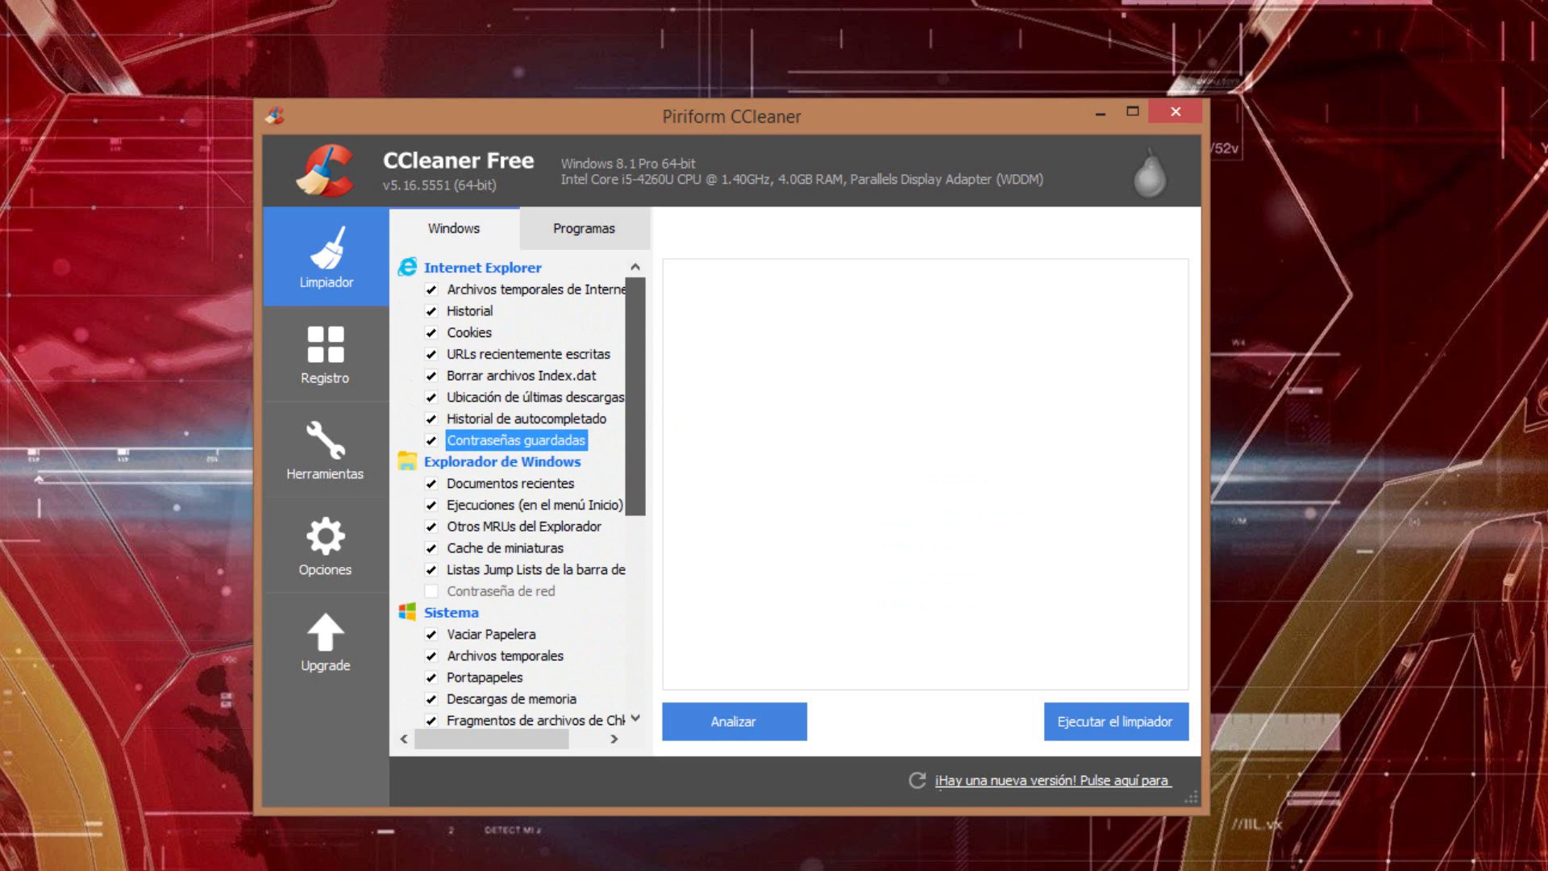
{"action": "scroll", "coordinate": [521, 492], "scroll_direction": "down", "scroll_amount": 1}
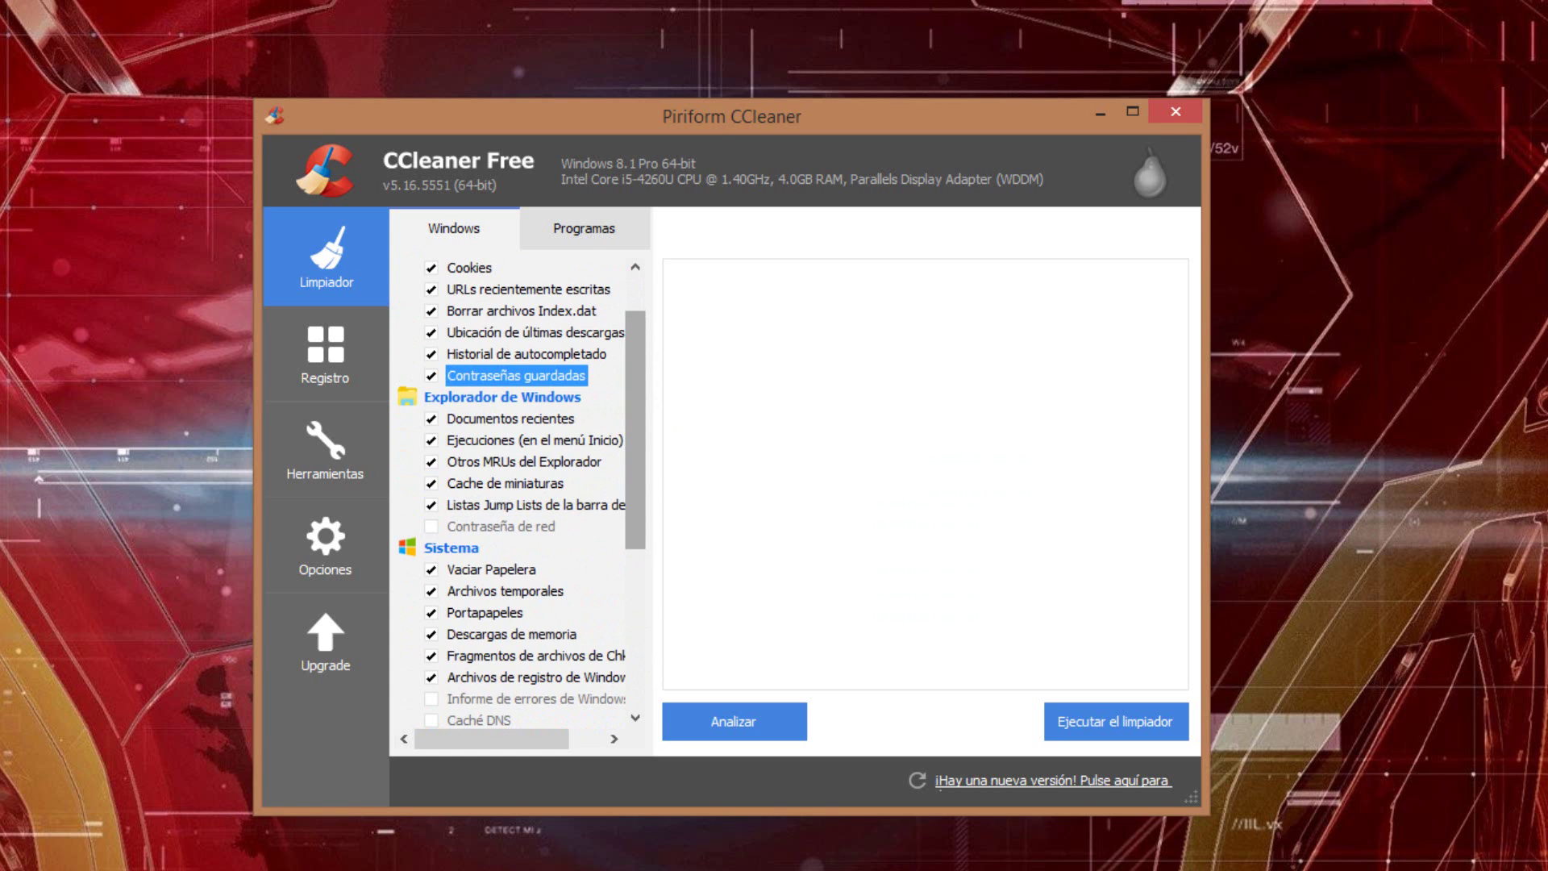
{"action": "scroll", "coordinate": [521, 492], "scroll_direction": "down", "scroll_amount": 2}
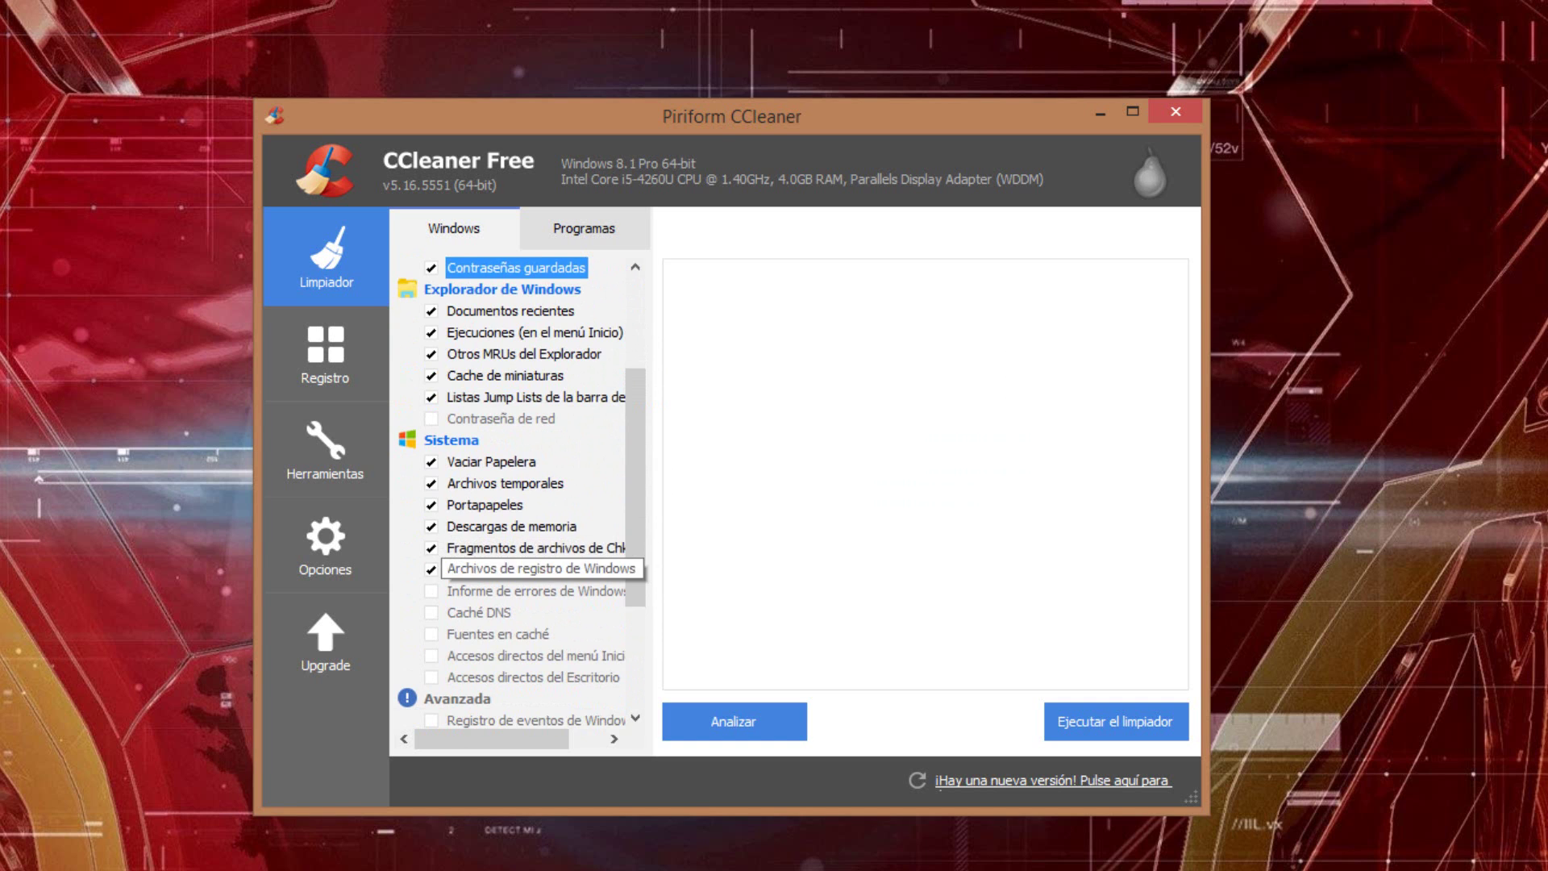
{"action": "left_click", "coordinate": [491, 461]}
{"action": "scroll", "coordinate": [521, 492], "scroll_direction": "down", "scroll_amount": 2}
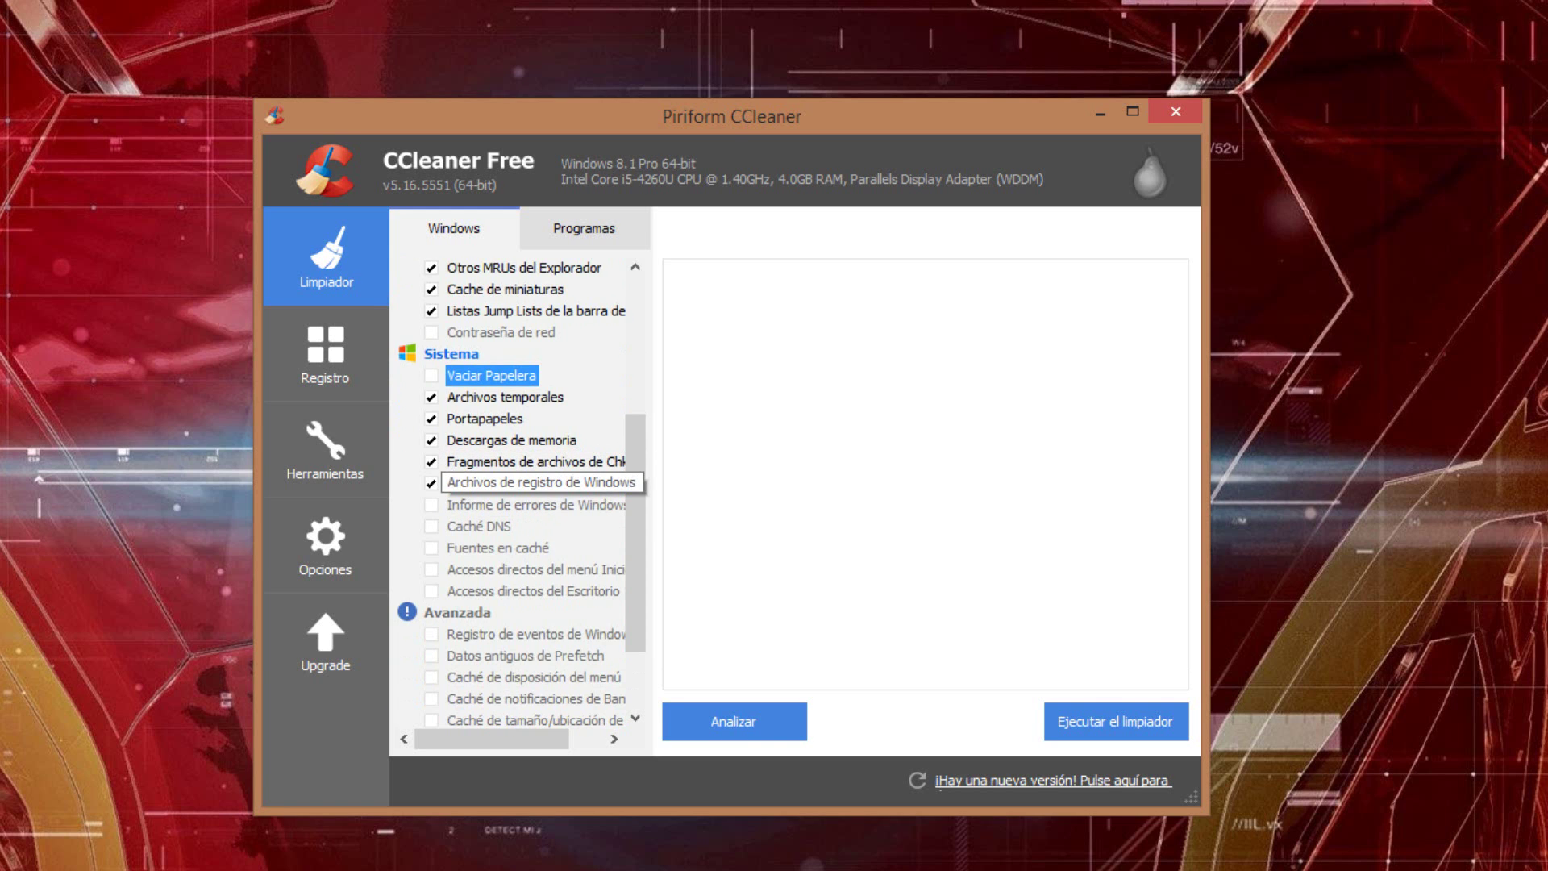
{"action": "scroll", "coordinate": [524, 476], "scroll_direction": "down", "scroll_amount": 2}
{"action": "left_click_drag", "start_coordinate": [635, 588], "coordinate": [635, 395]}
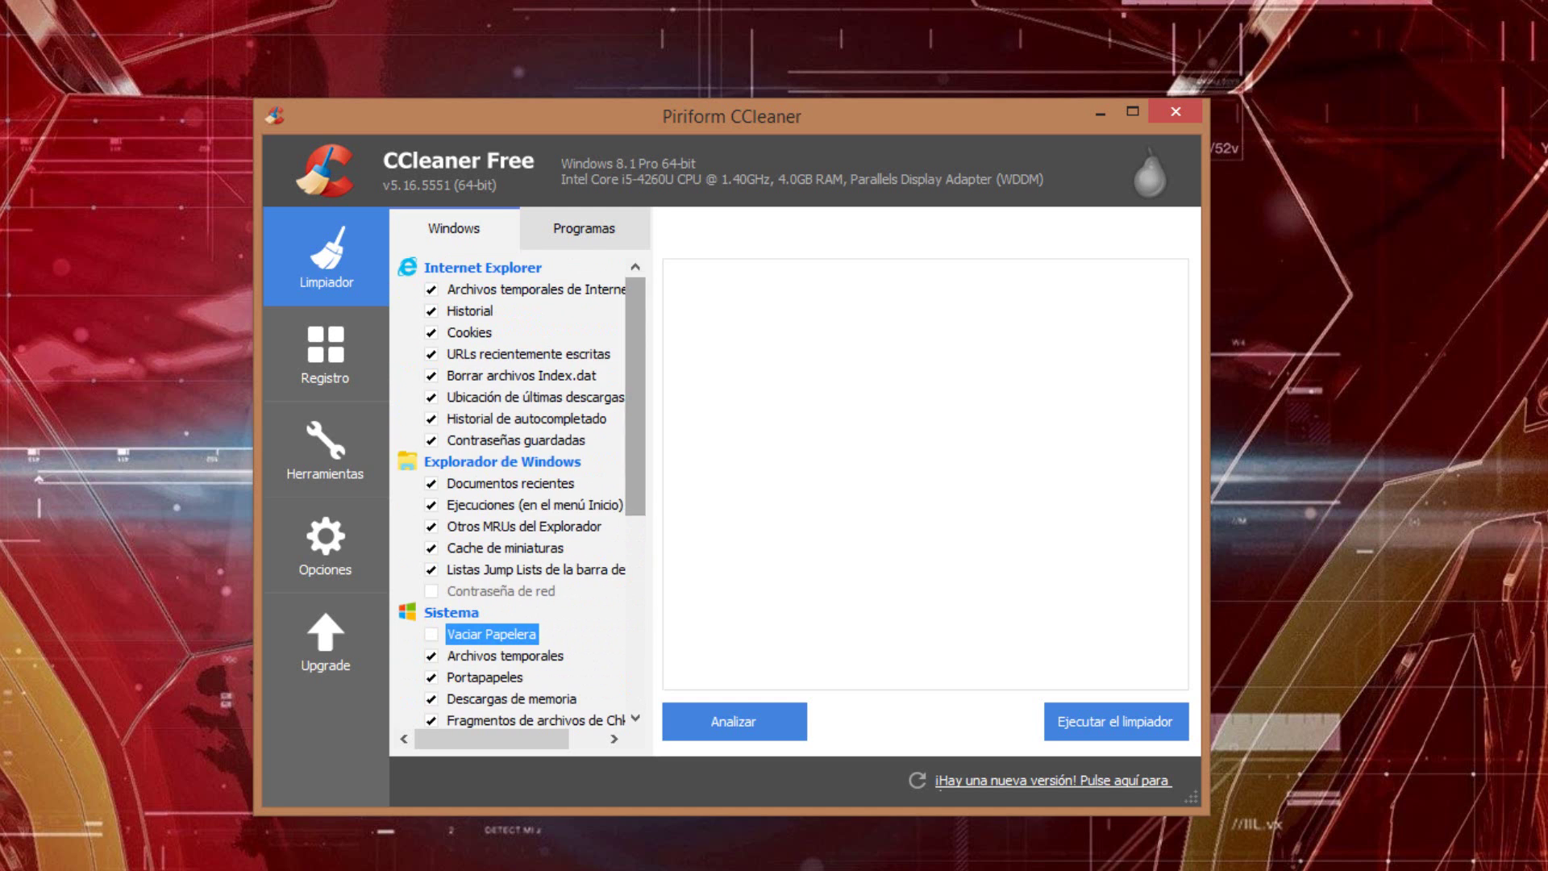
- For Firefox, enable cleaning of Contraseñas guardadas, Preferencias del sitio, Información guardada de formularios and Compactar base de datos
{"action": "left_click", "coordinate": [583, 228]}
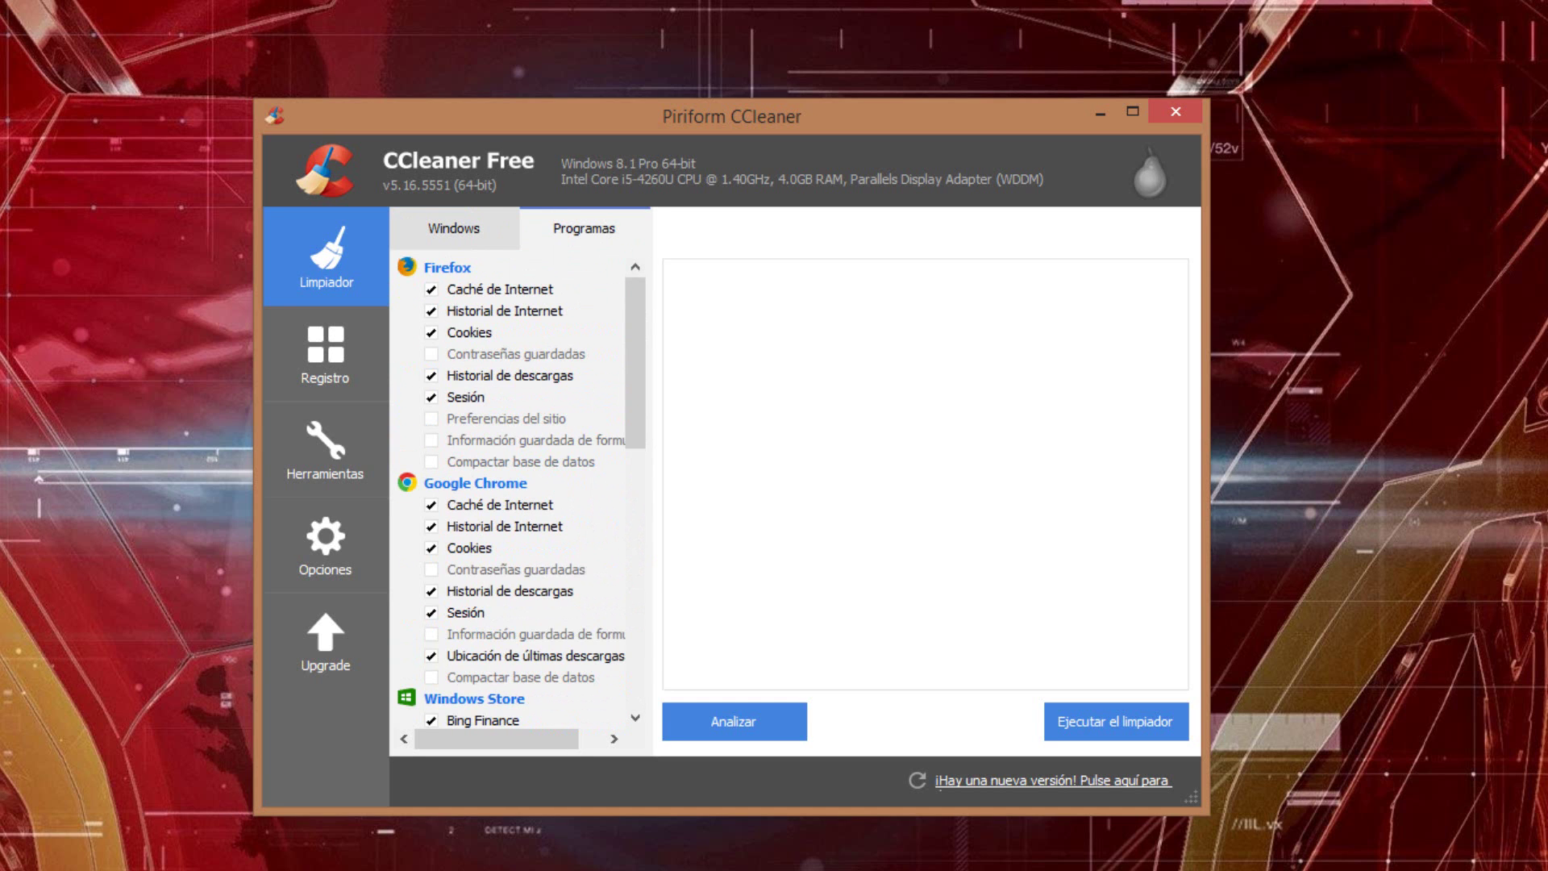
{"action": "left_click", "coordinate": [431, 354]}
{"action": "left_click", "coordinate": [926, 538]}
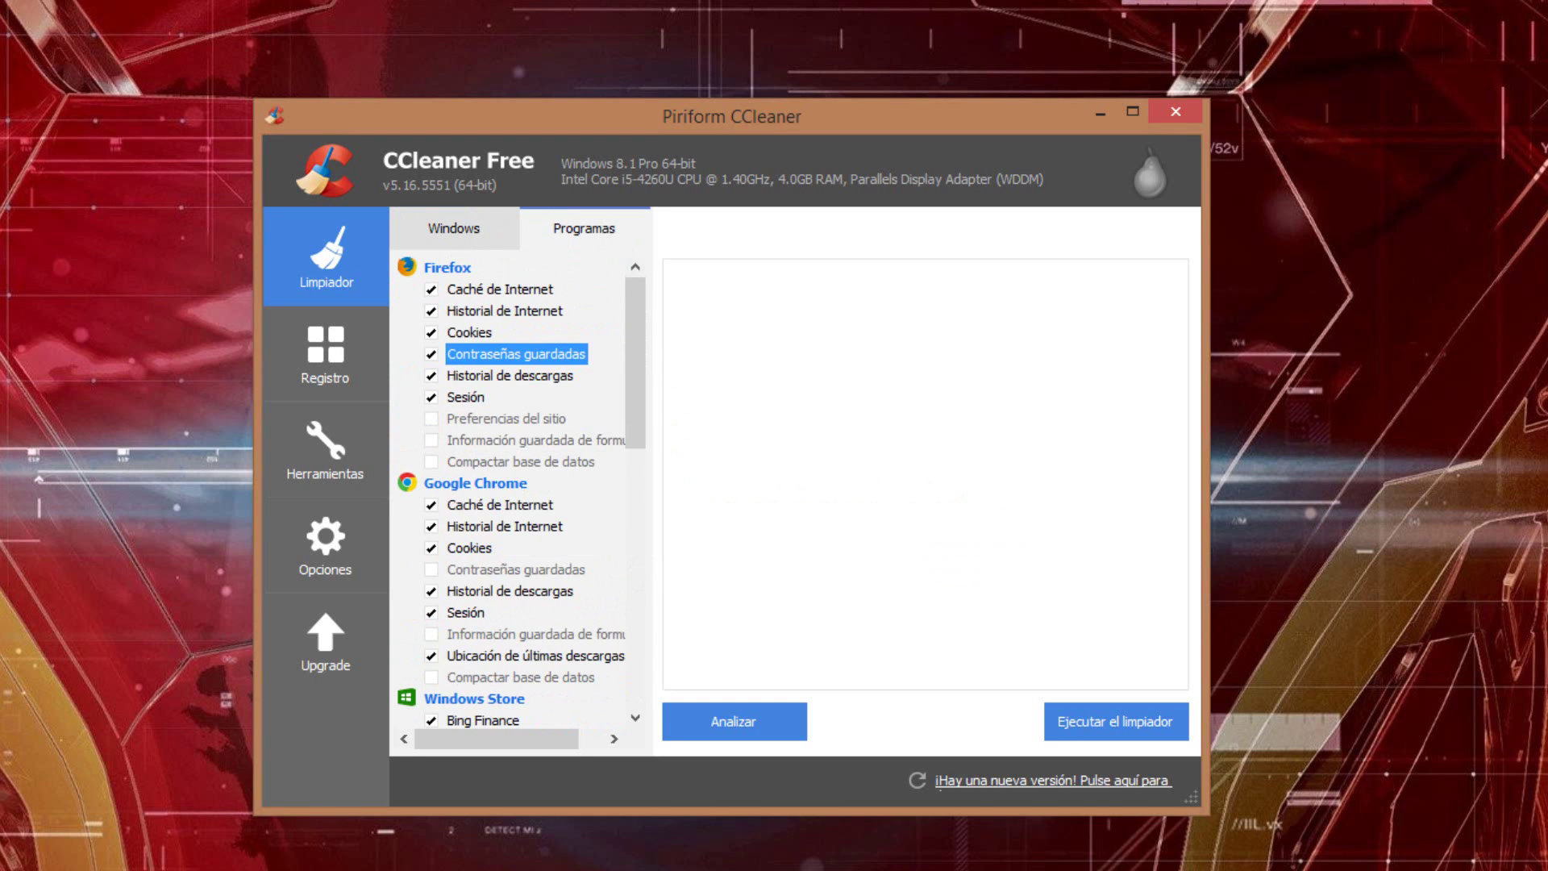
{"action": "left_click", "coordinate": [431, 418]}
{"action": "left_click", "coordinate": [432, 440]}
{"action": "left_click", "coordinate": [431, 462]}
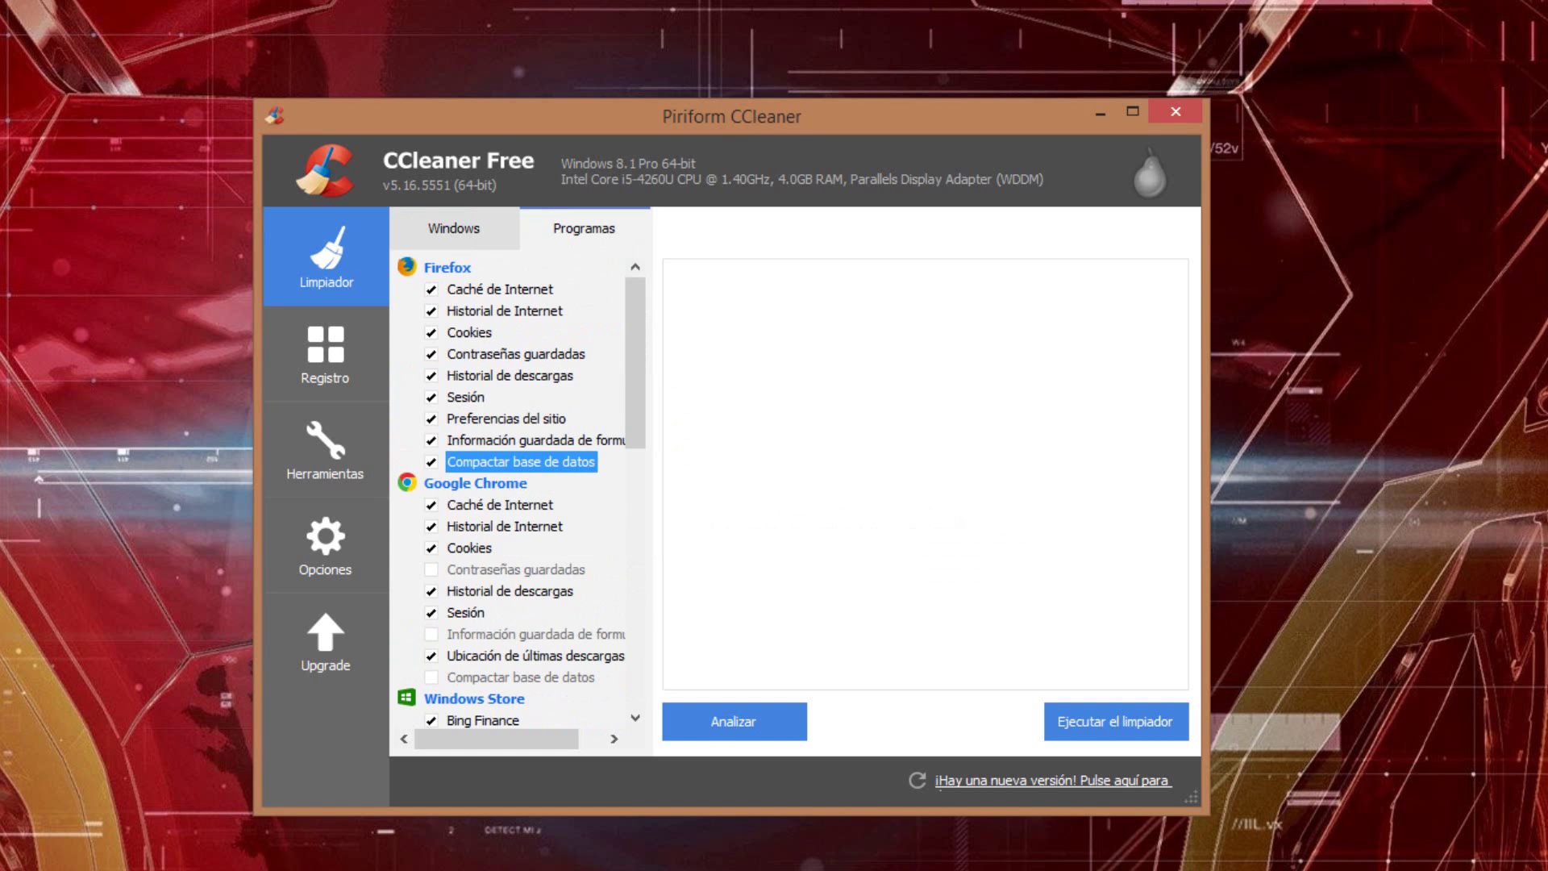
- For Google Chrome, enable Contraseñas guardadas, Información guardada de formularios and Compactar base de datos, then analyze the files to clean
{"action": "scroll", "coordinate": [516, 491], "scroll_direction": "down", "scroll_amount": 2}
{"action": "left_click", "coordinate": [431, 439]}
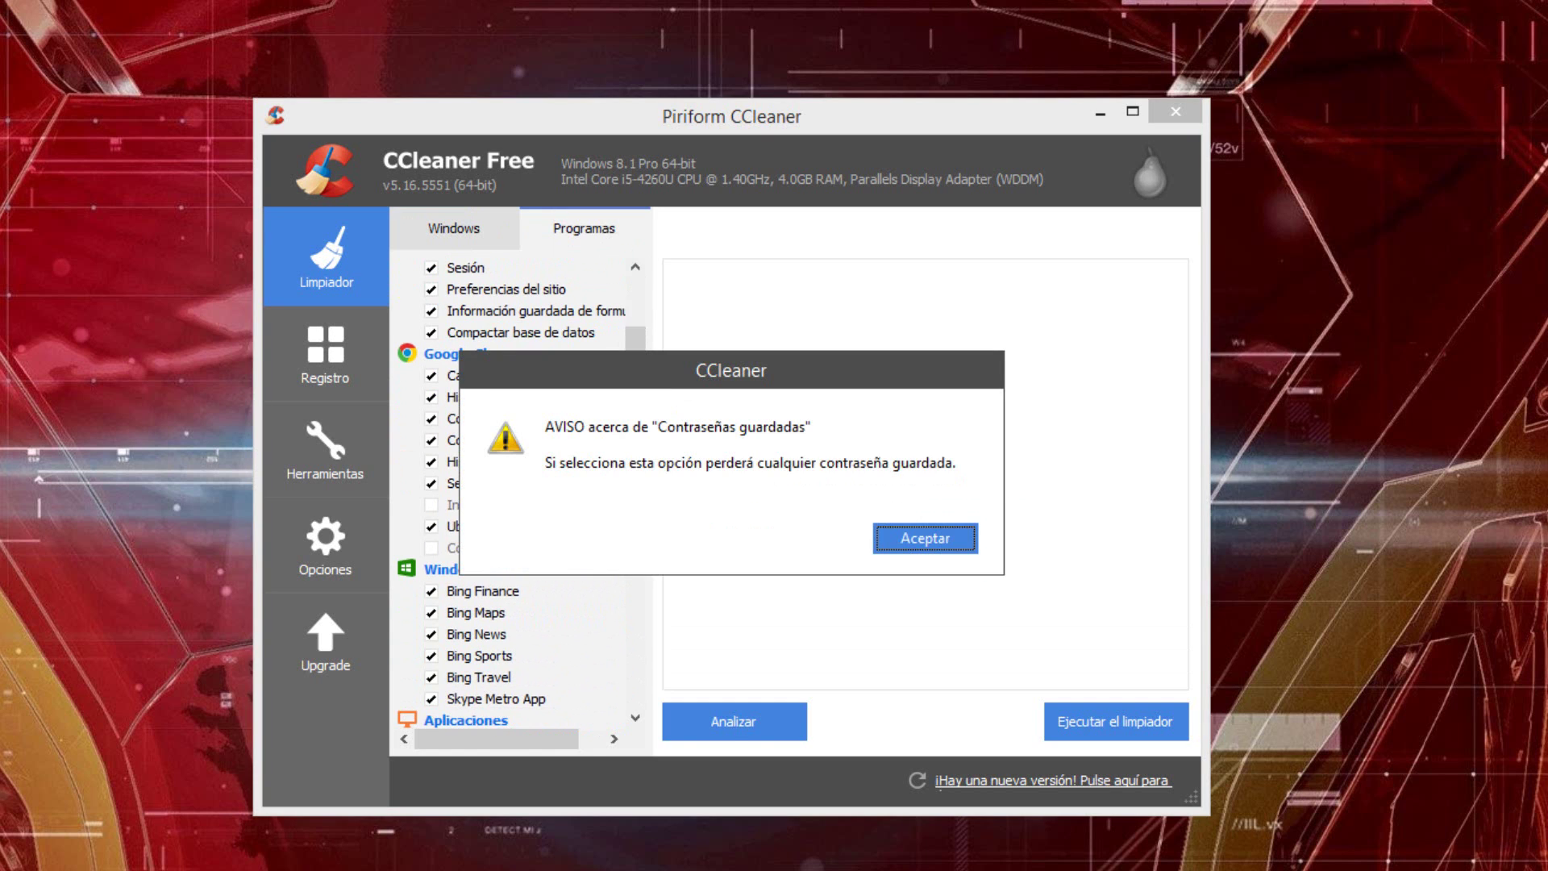
{"action": "left_click", "coordinate": [925, 538]}
{"action": "left_click", "coordinate": [431, 505]}
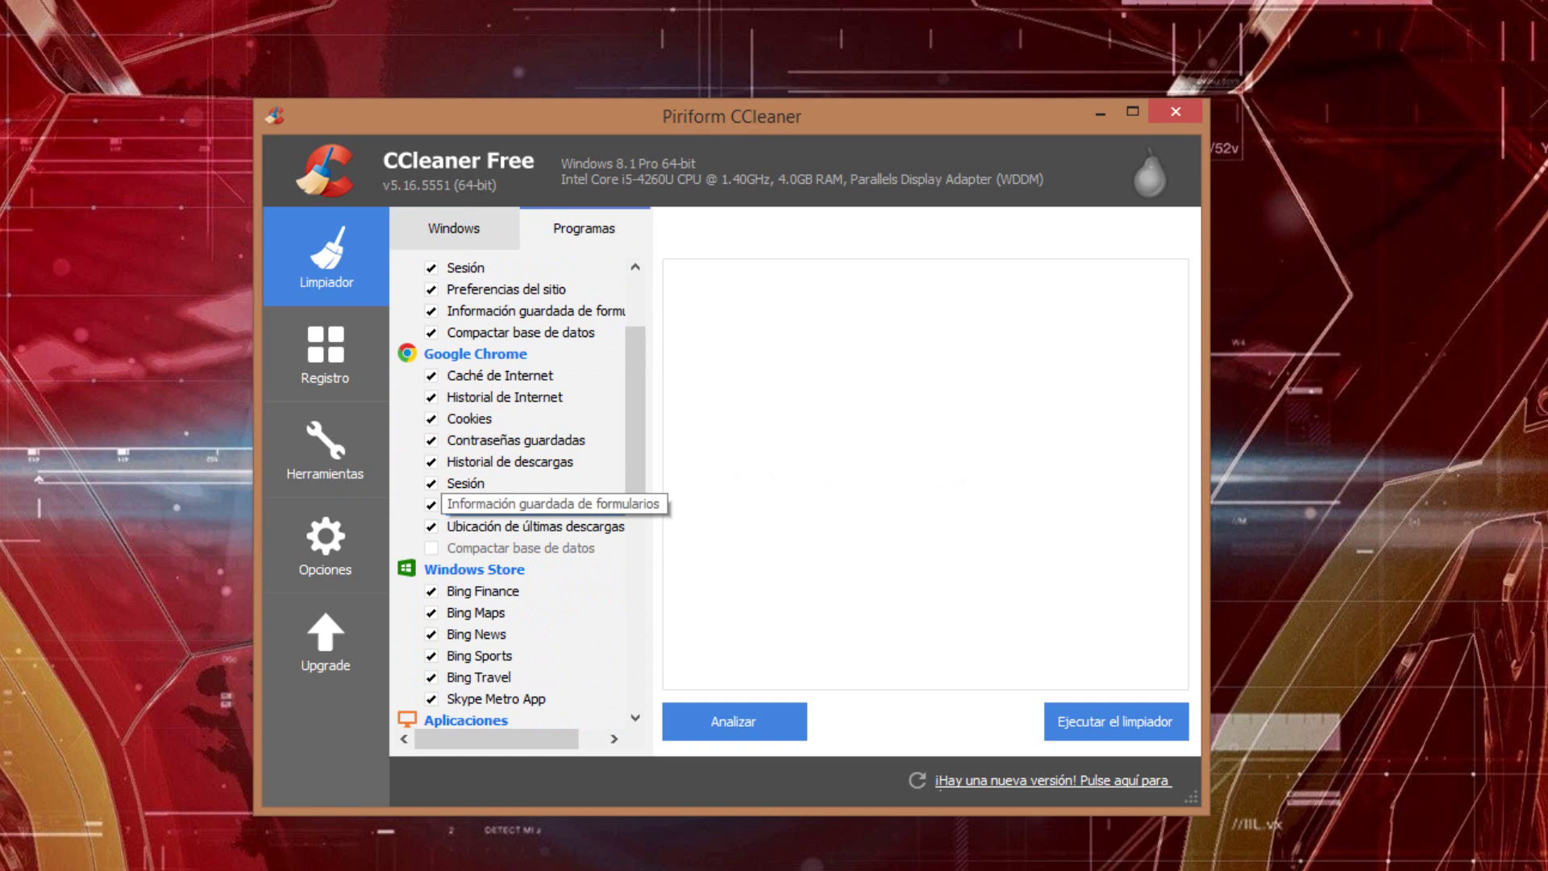
{"action": "left_click", "coordinate": [431, 548]}
{"action": "left_click_drag", "start_coordinate": [636, 412], "coordinate": [636, 365]}
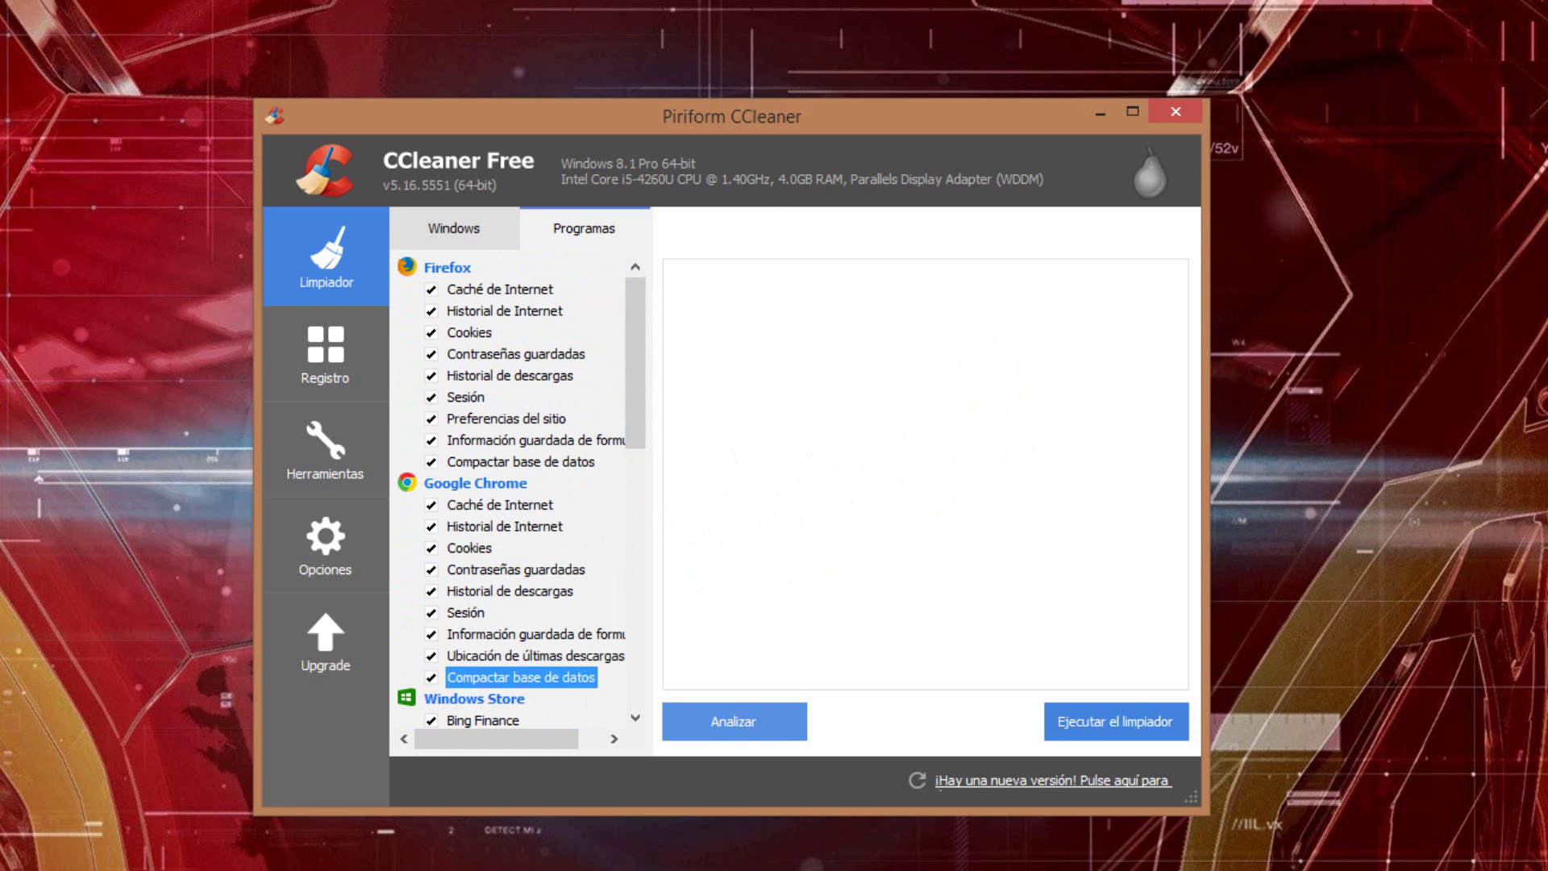
{"action": "left_click", "coordinate": [733, 721]}
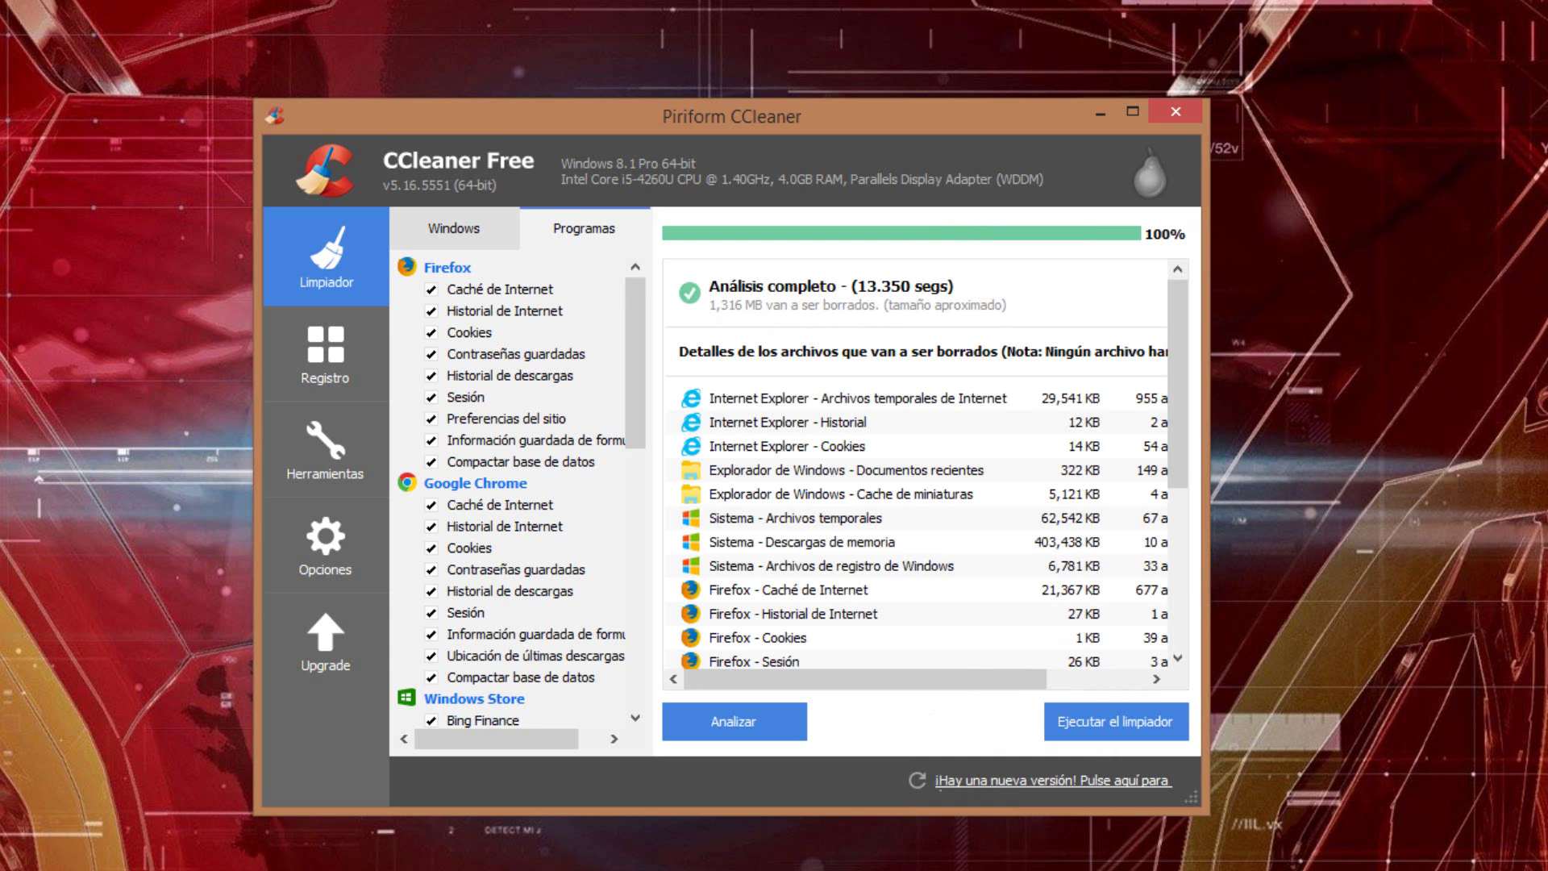
- Review the analysis results, enlarging the CCleaner window to show them fully, then run the cleaner and accept the permanent deletion
{"action": "mouse_move", "coordinate": [865, 679]}
{"action": "left_mouse_down"}
{"action": "mouse_move", "coordinate": [963, 679]}
{"action": "mouse_move", "coordinate": [865, 679]}
{"action": "left_mouse_up"}
{"action": "scroll", "coordinate": [915, 463], "scroll_direction": "down", "scroll_amount": 5}
{"action": "scroll", "coordinate": [927, 460], "scroll_direction": "up", "scroll_amount": 5}
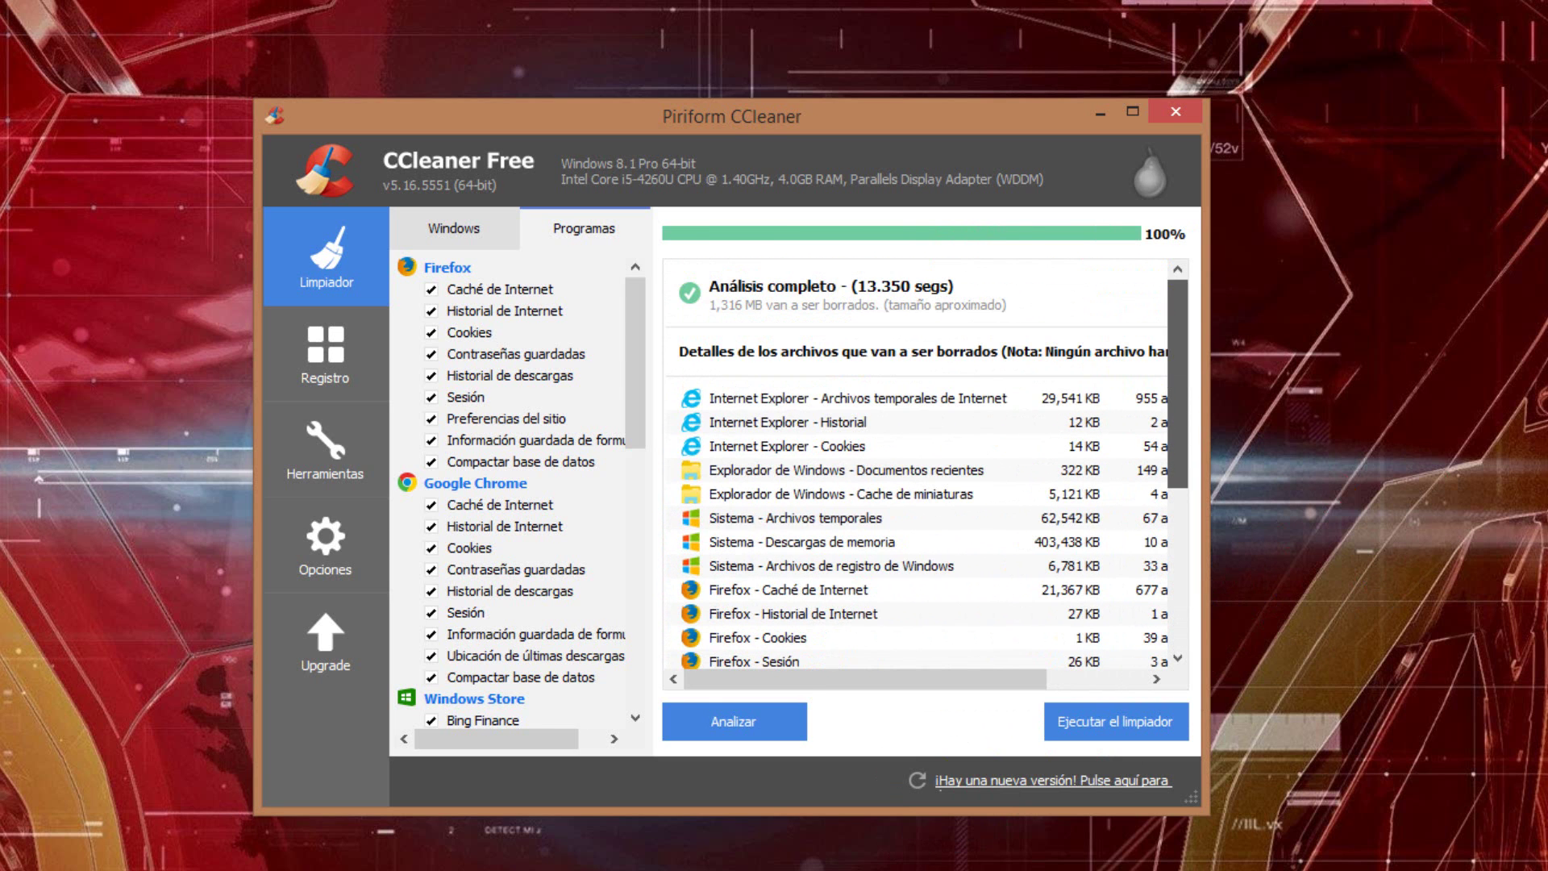
{"action": "scroll", "coordinate": [915, 483], "scroll_direction": "right", "scroll_amount": 4}
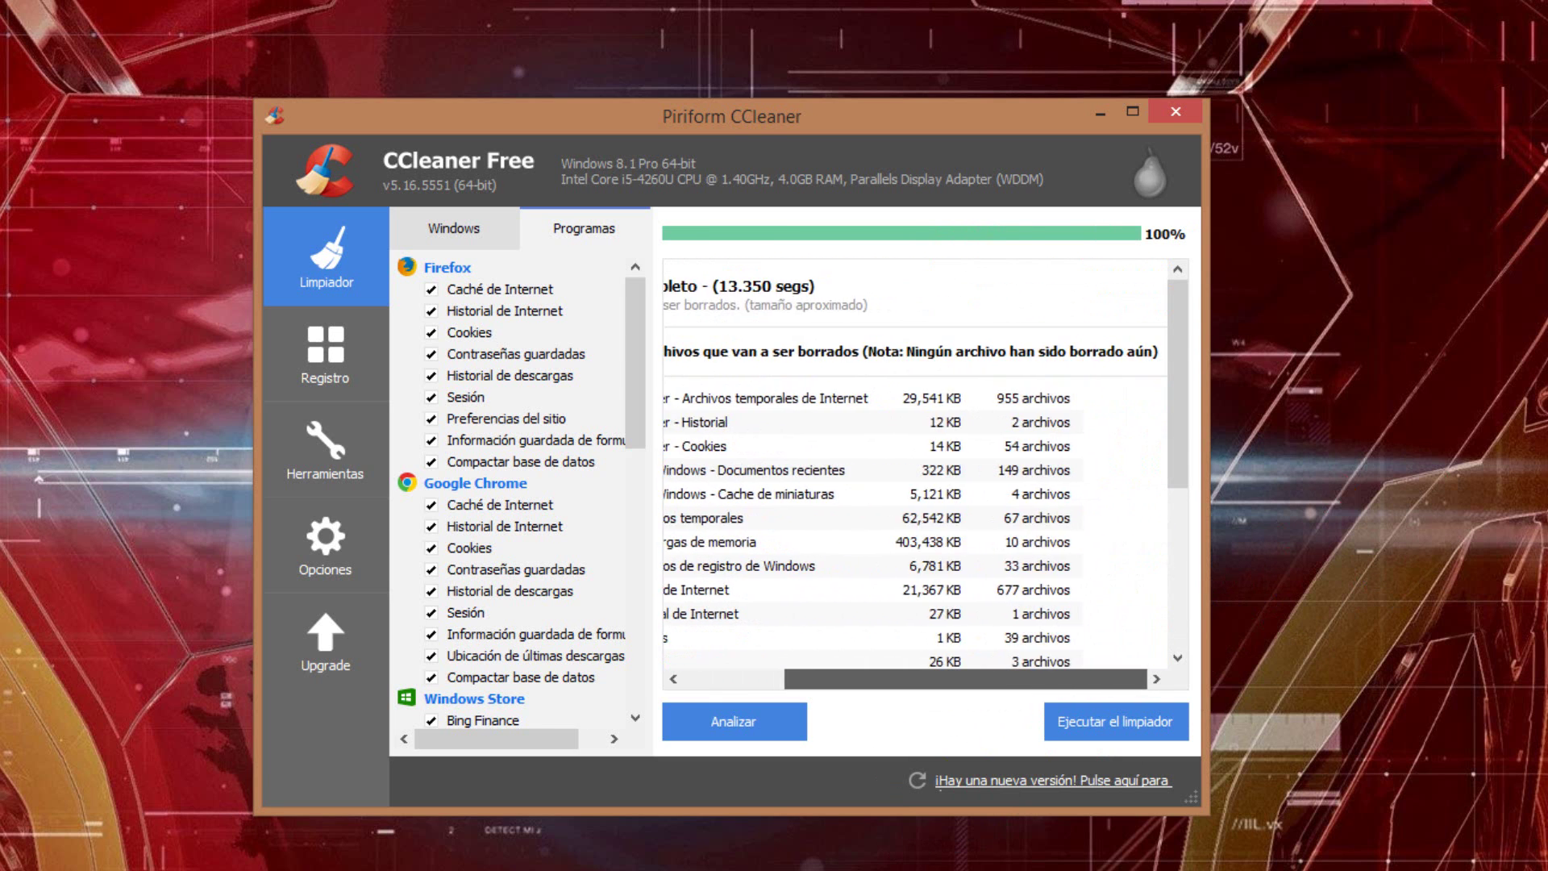
{"action": "scroll", "coordinate": [915, 484], "scroll_direction": "left", "scroll_amount": 4}
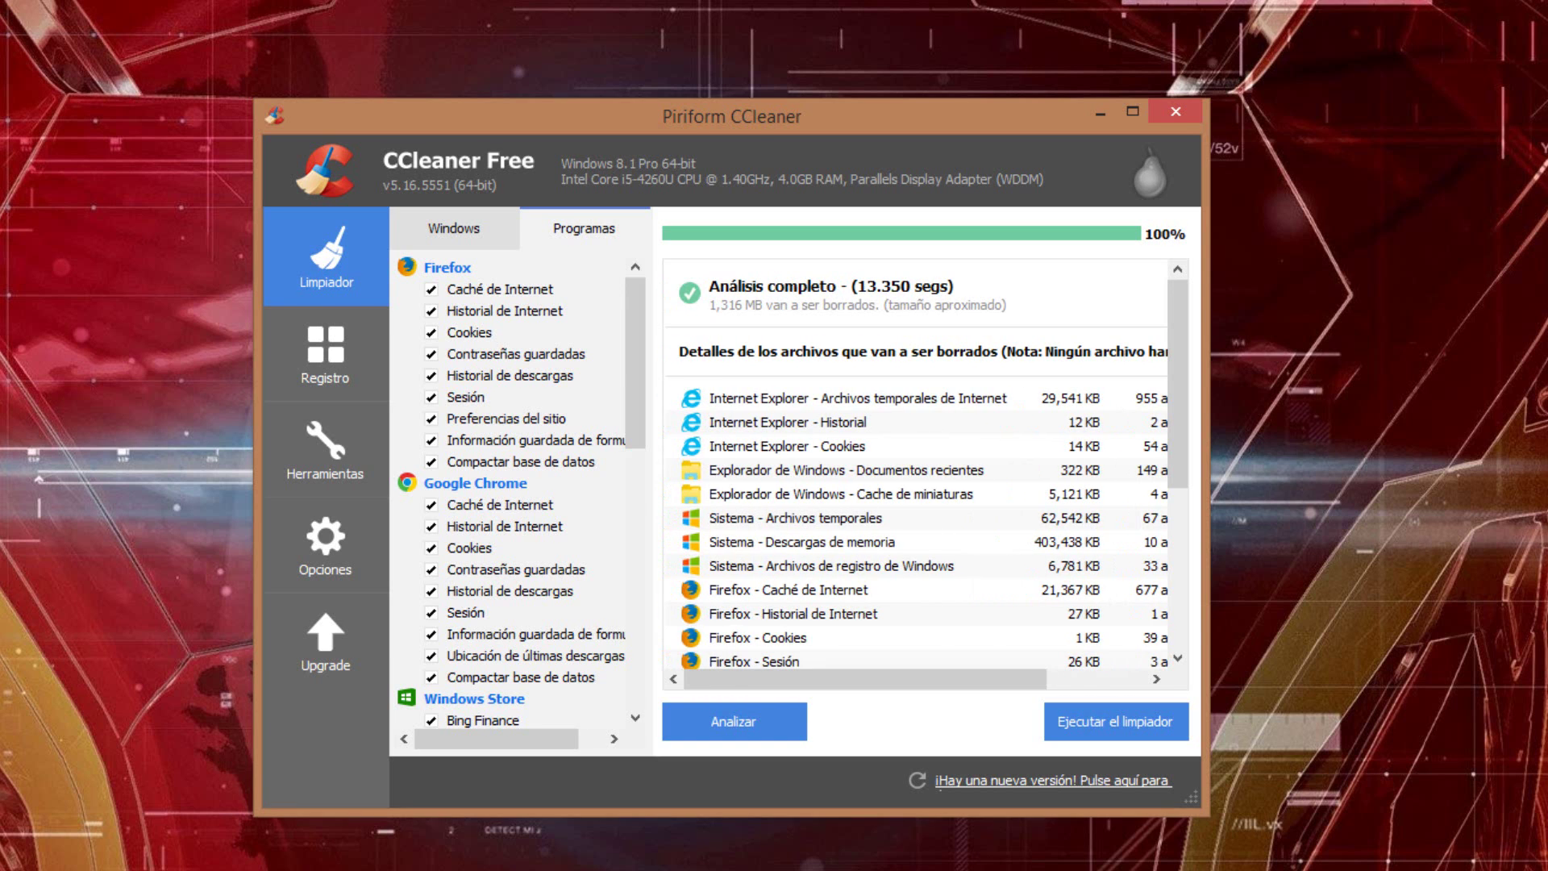
{"action": "left_click_drag", "start_coordinate": [1192, 798], "coordinate": [1365, 860]}
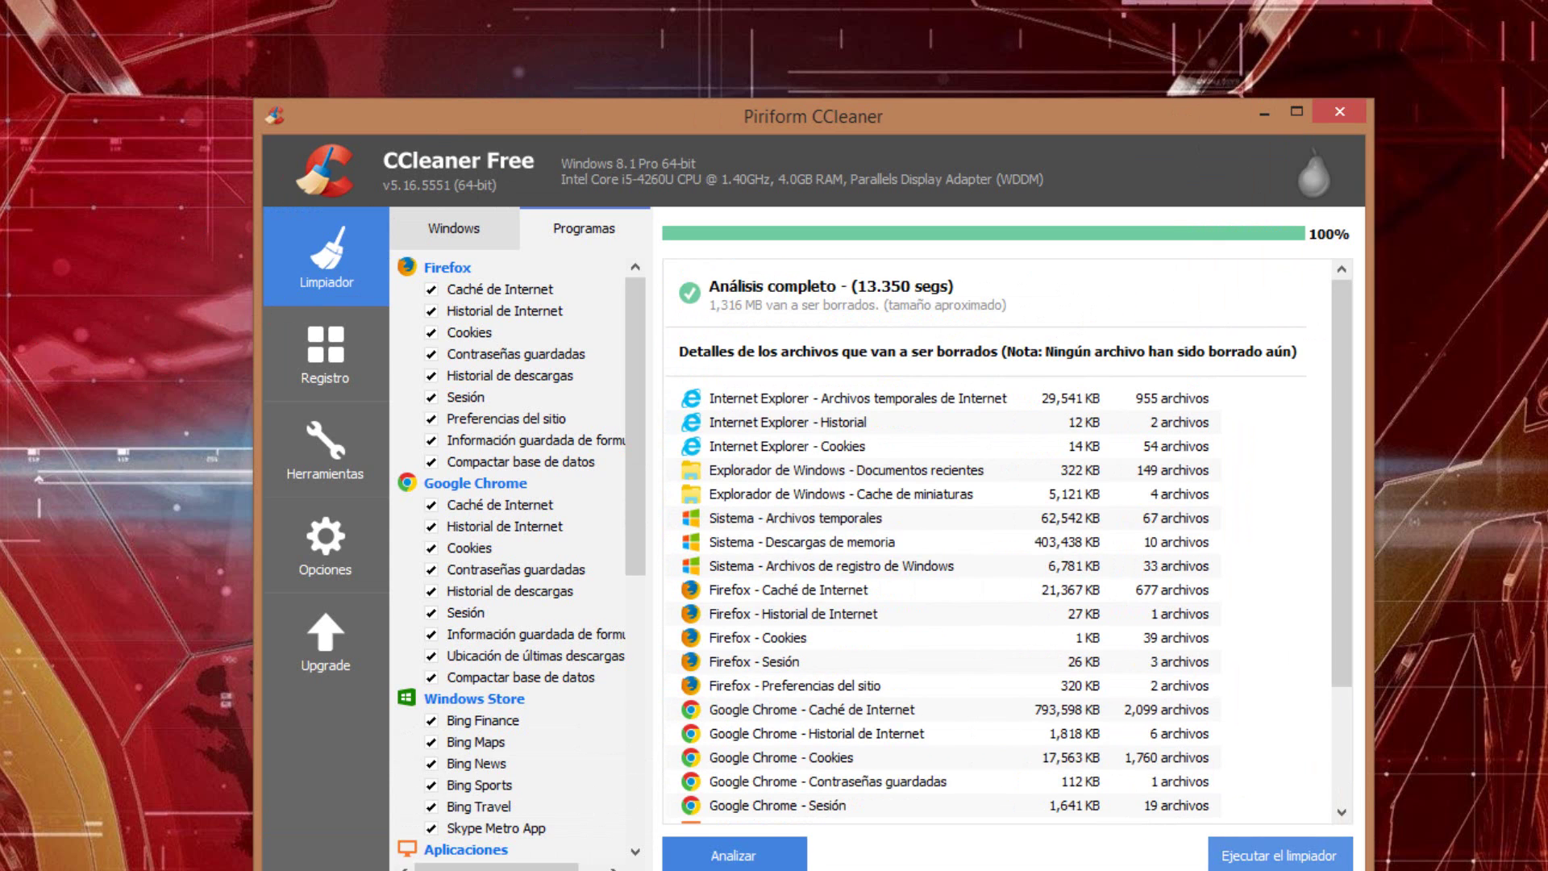
{"action": "left_click", "coordinate": [1279, 854]}
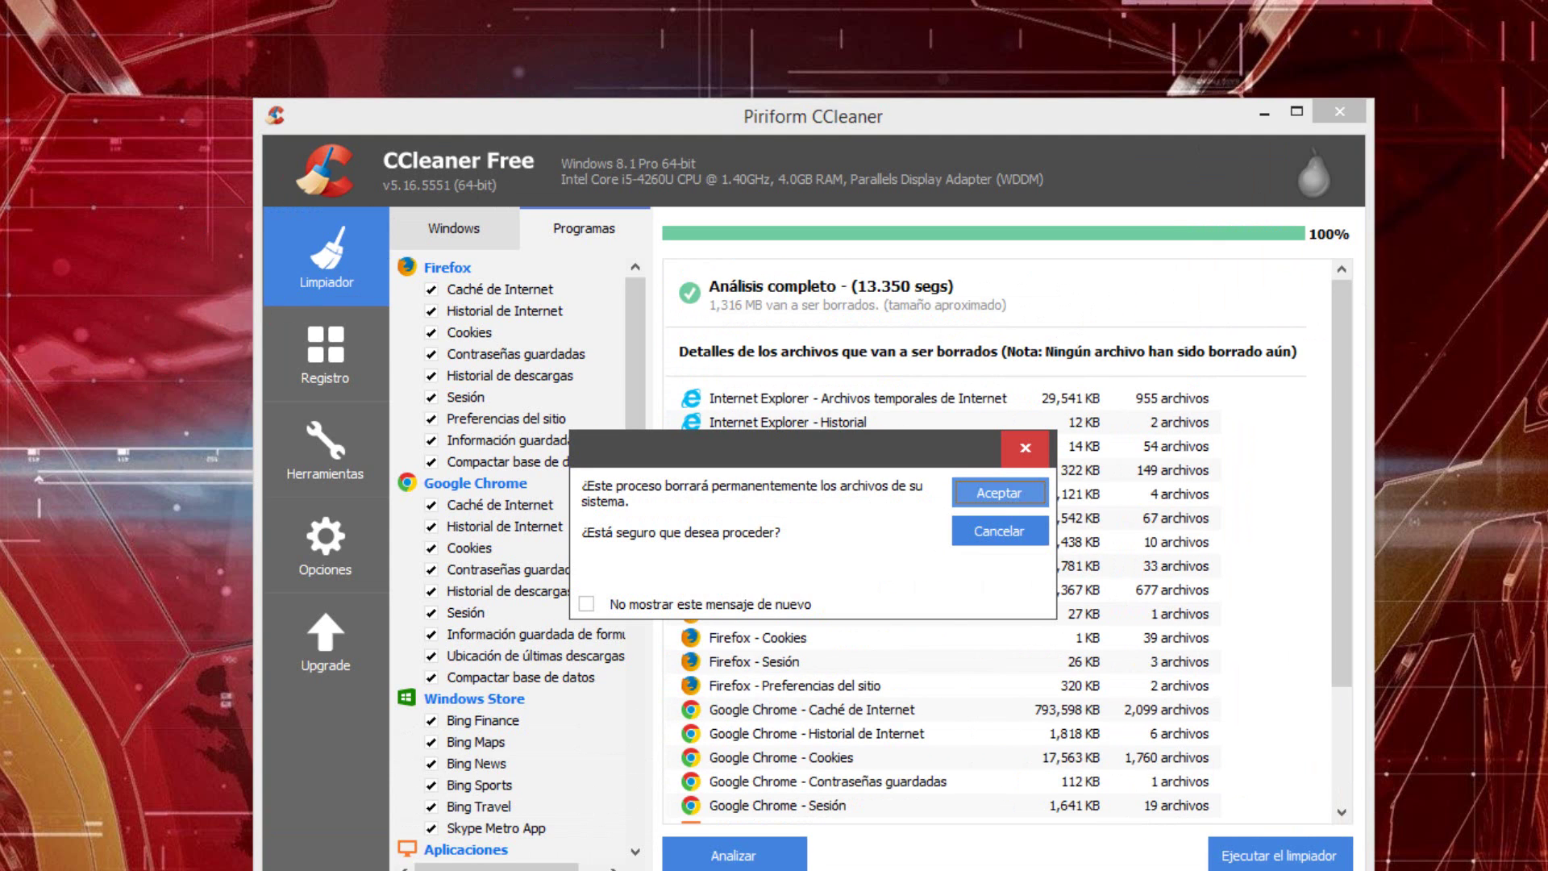
{"action": "key", "text": "Return"}
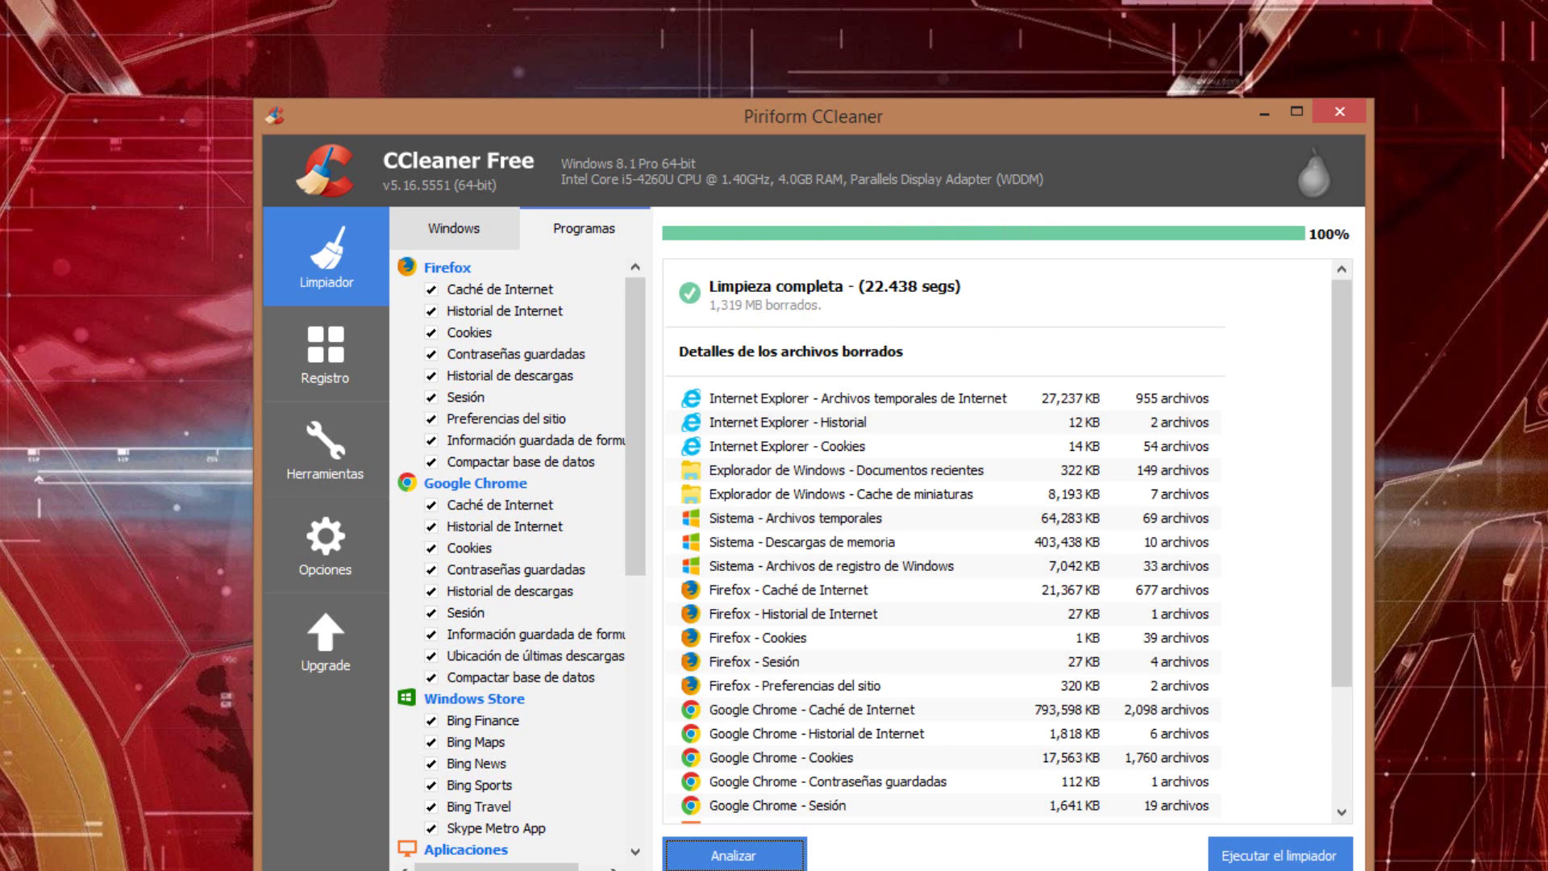
- Review the deleted files list, run the cleaner a second time with confirmation, and close CCleaner
{"action": "scroll", "coordinate": [944, 532], "scroll_direction": "down", "scroll_amount": 3}
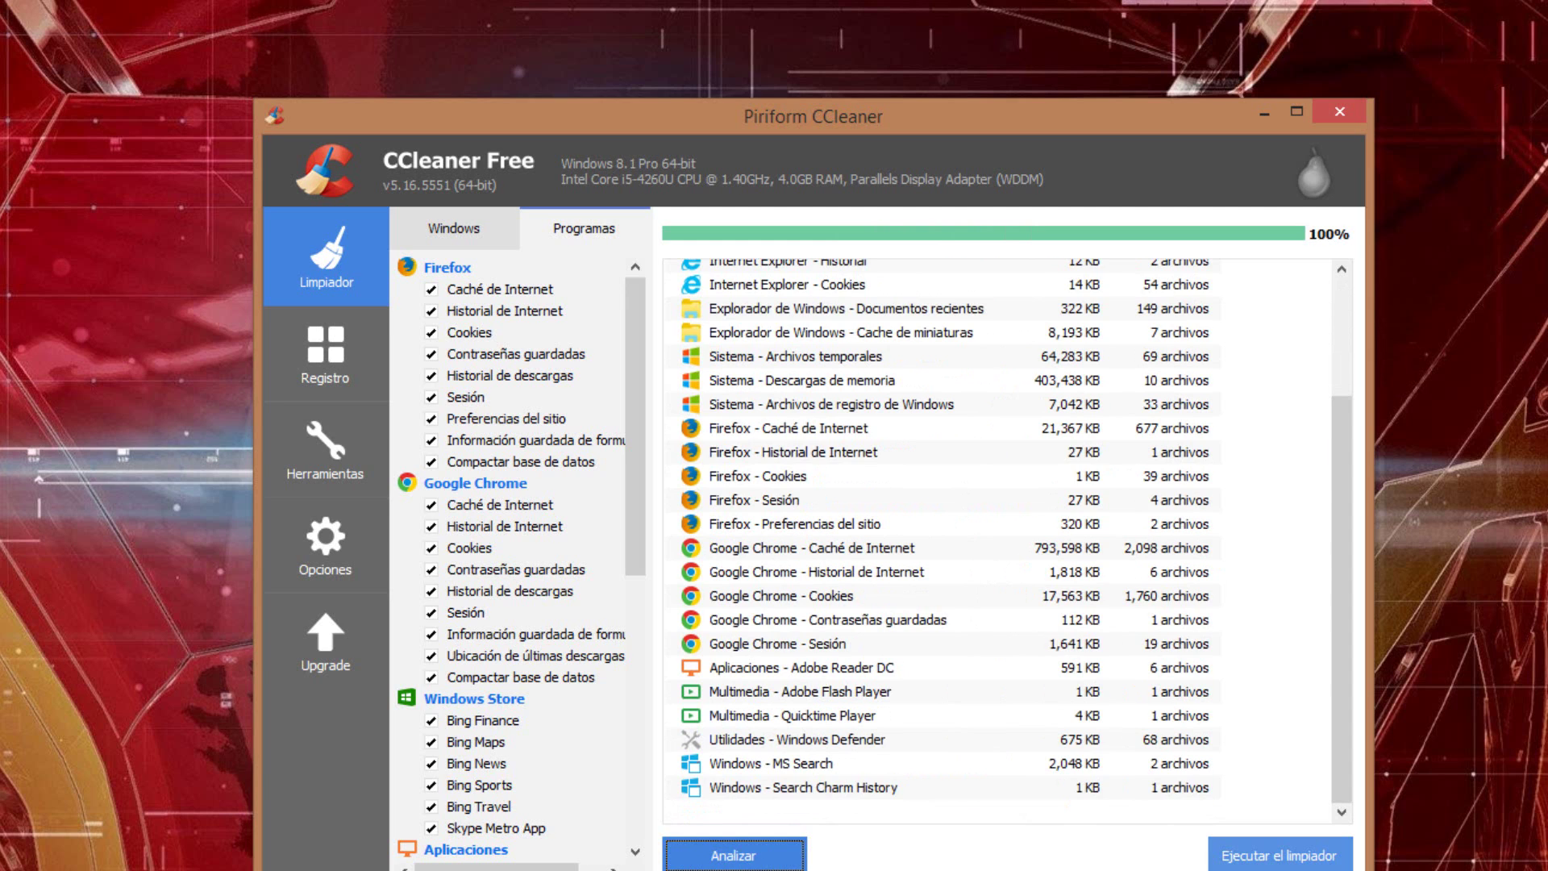
{"action": "left_click", "coordinate": [1279, 854]}
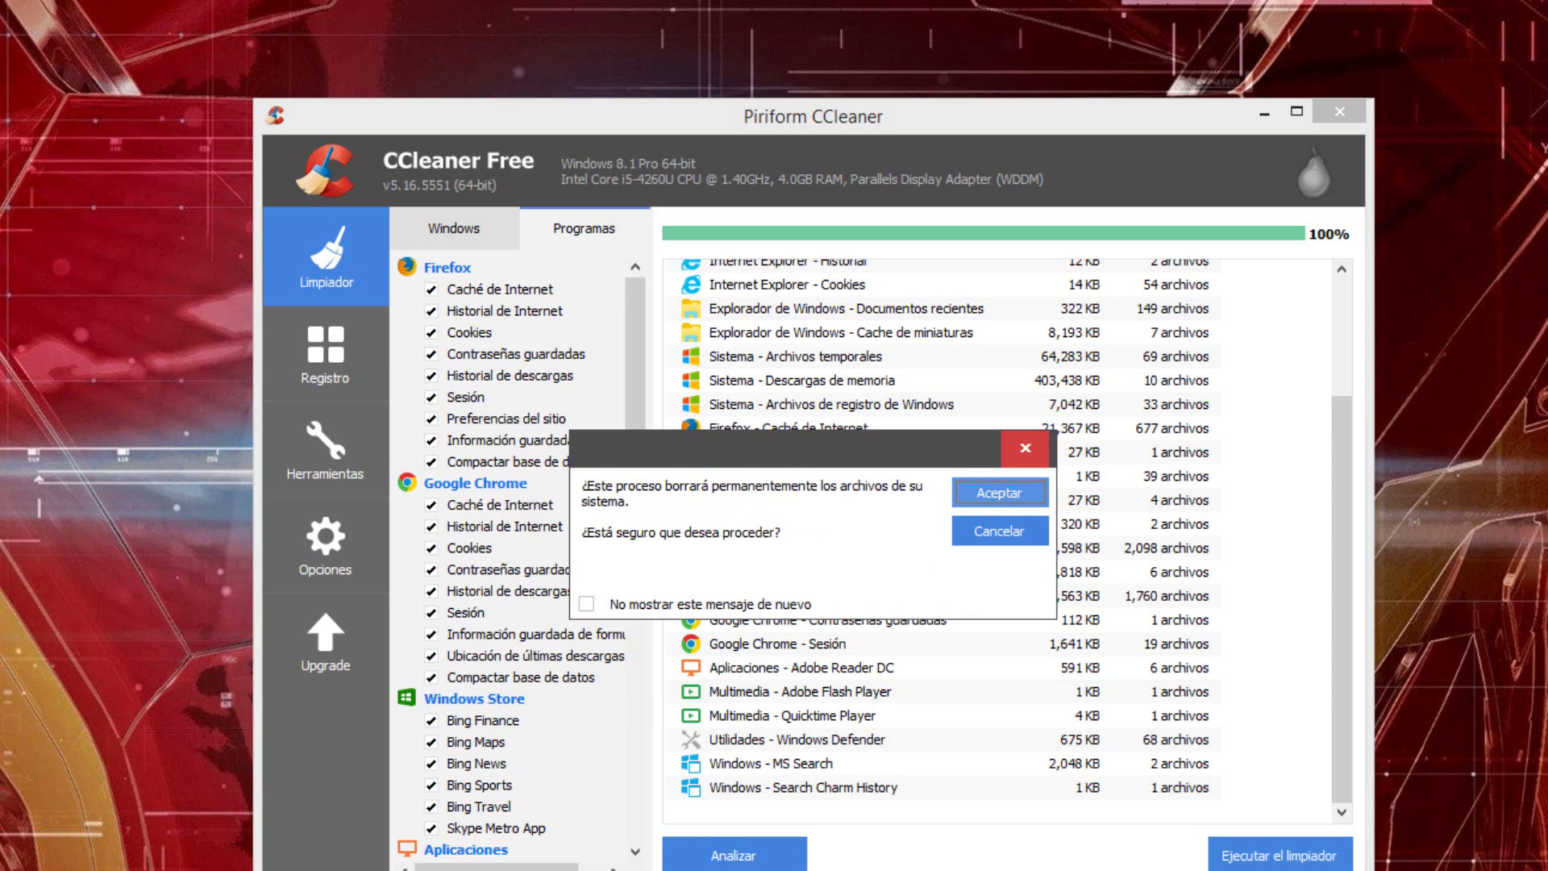
{"action": "left_click", "coordinate": [999, 493]}
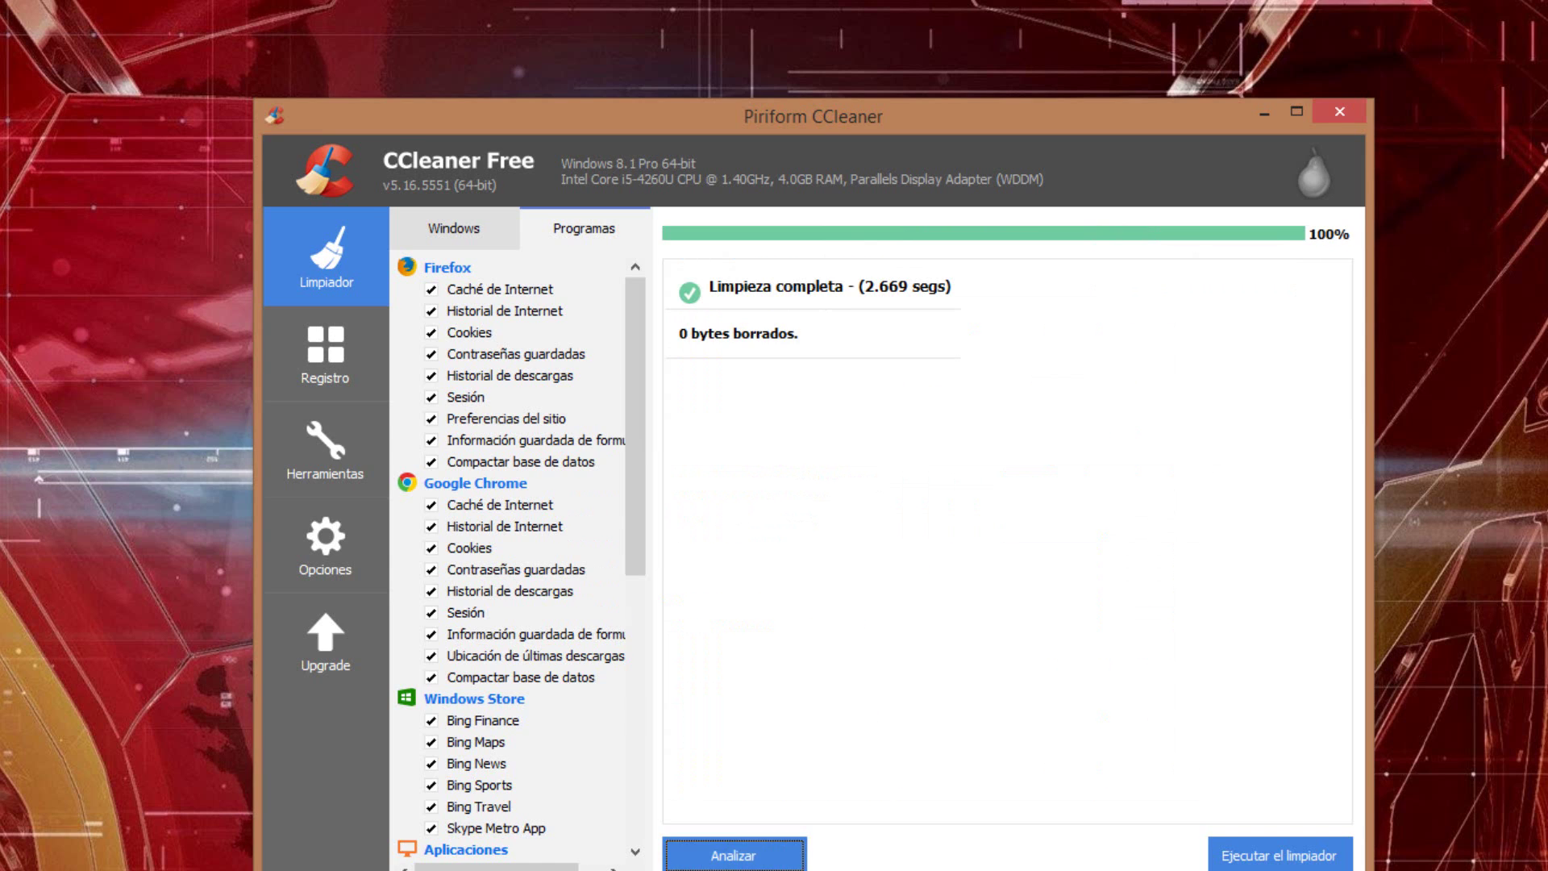
{"action": "key", "text": "alt+F4"}
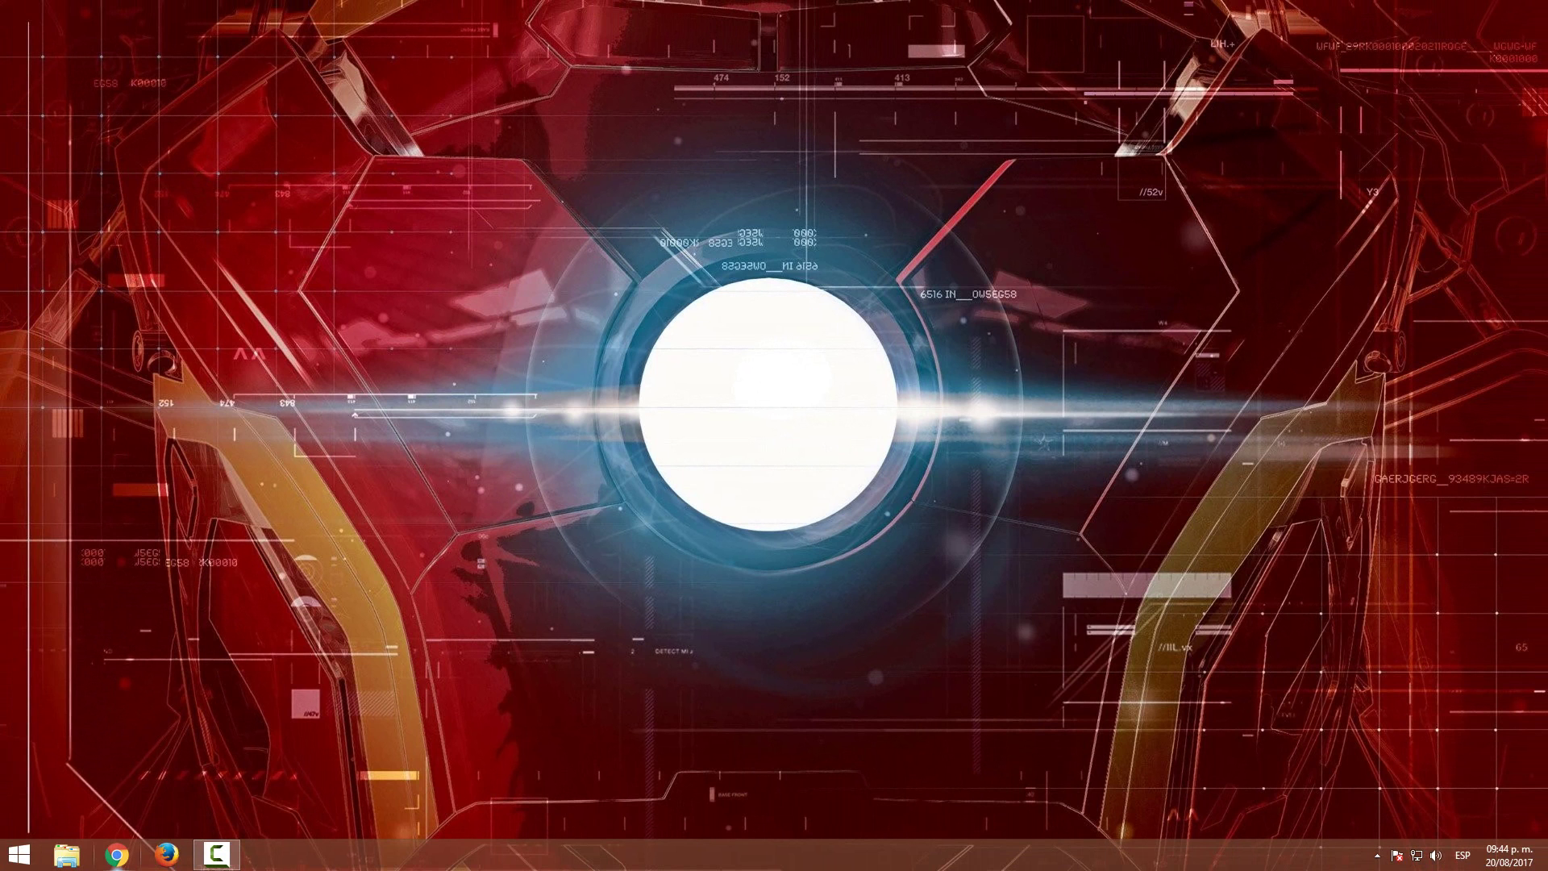
- Launch Google Chrome and check its Historial entries for recently closed tabs
{"action": "left_click", "coordinate": [116, 855]}
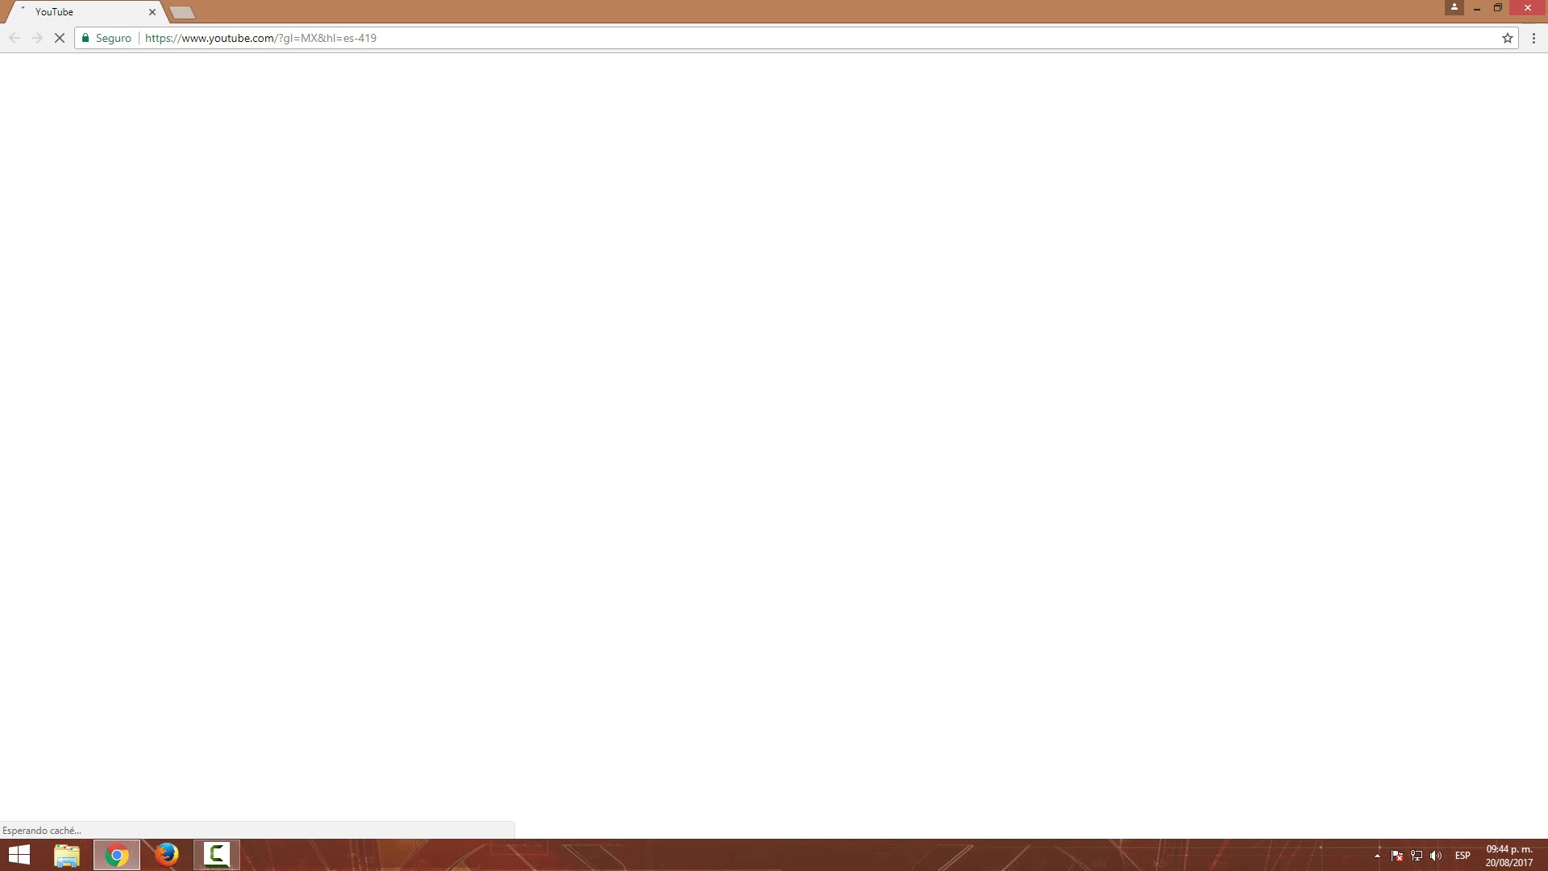
{"action": "left_click", "coordinate": [1534, 38]}
{"action": "mouse_move", "coordinate": [1371, 125]}
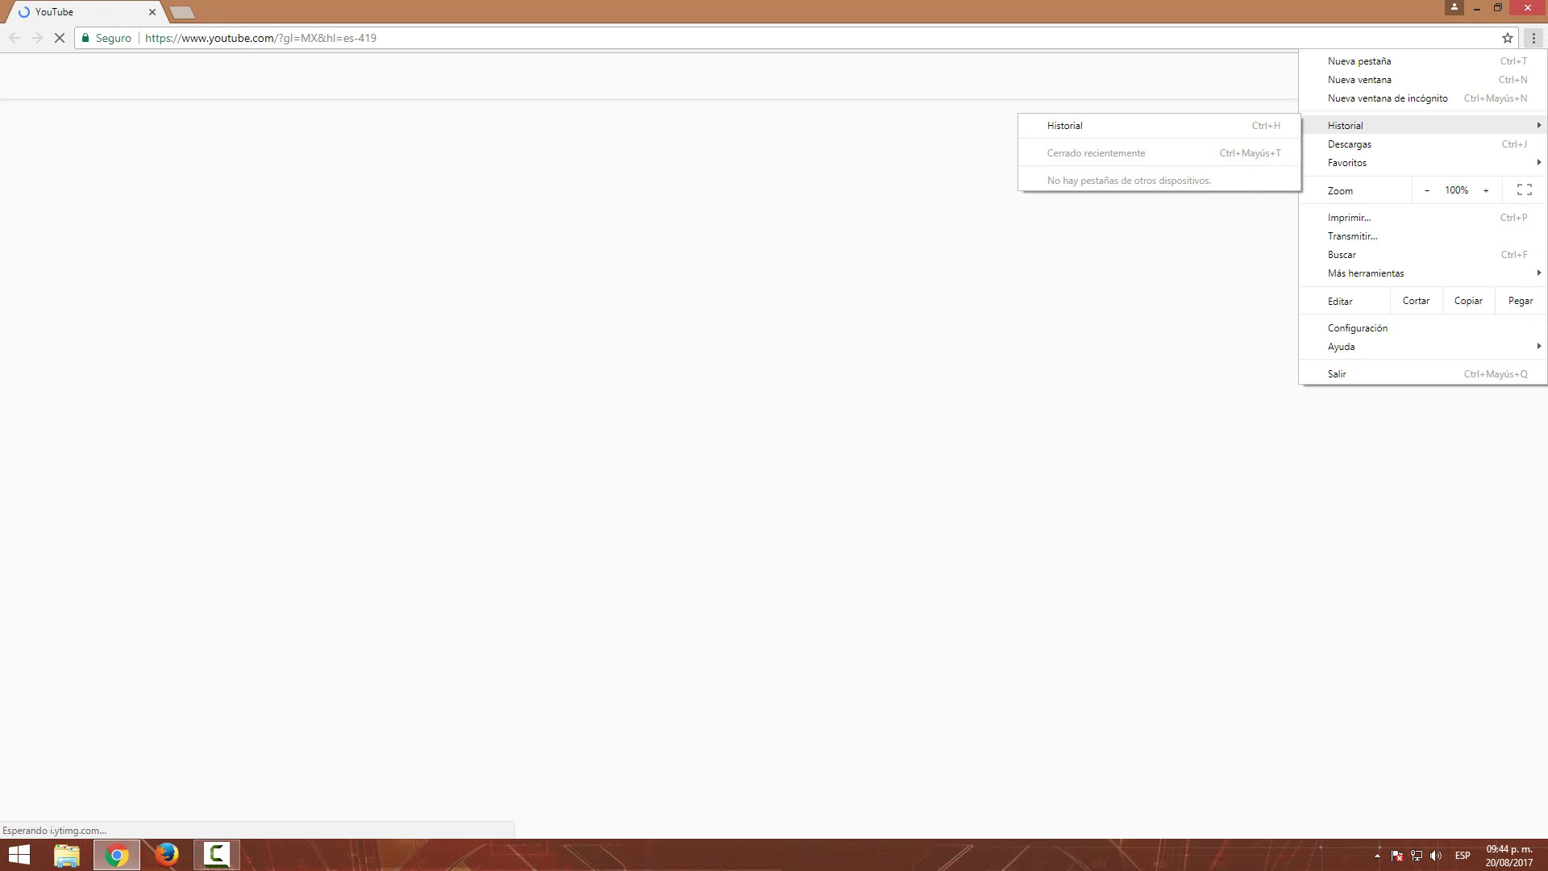
{"action": "key", "text": "Escape"}
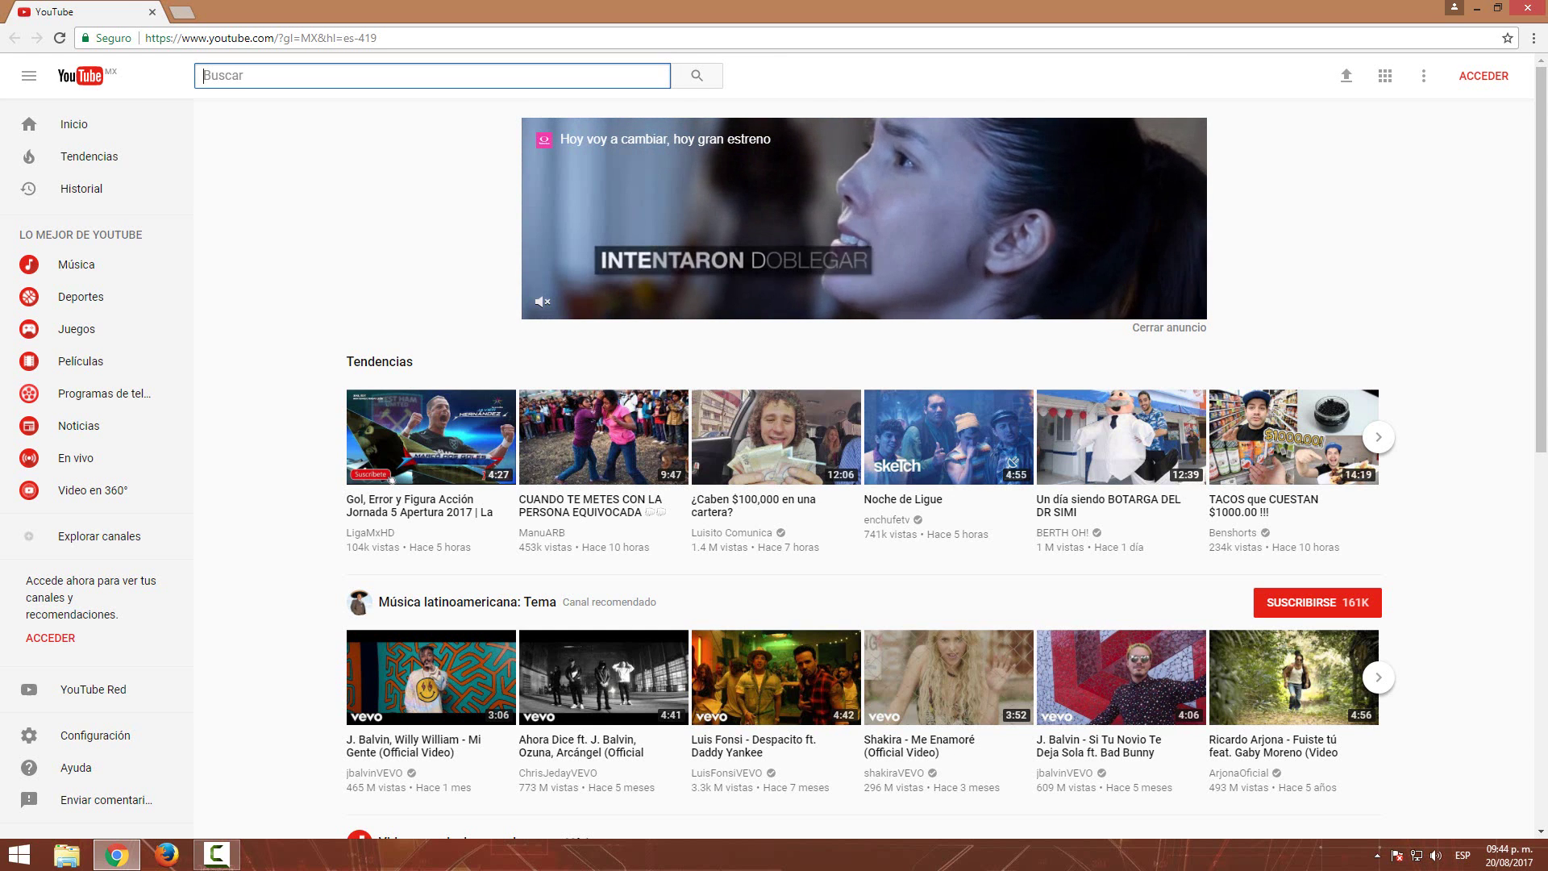
- Load google.com.mx and facebook.com/DanielTutorialesPC/ in two new browser tabs
{"action": "key", "text": "ctrl+t"}
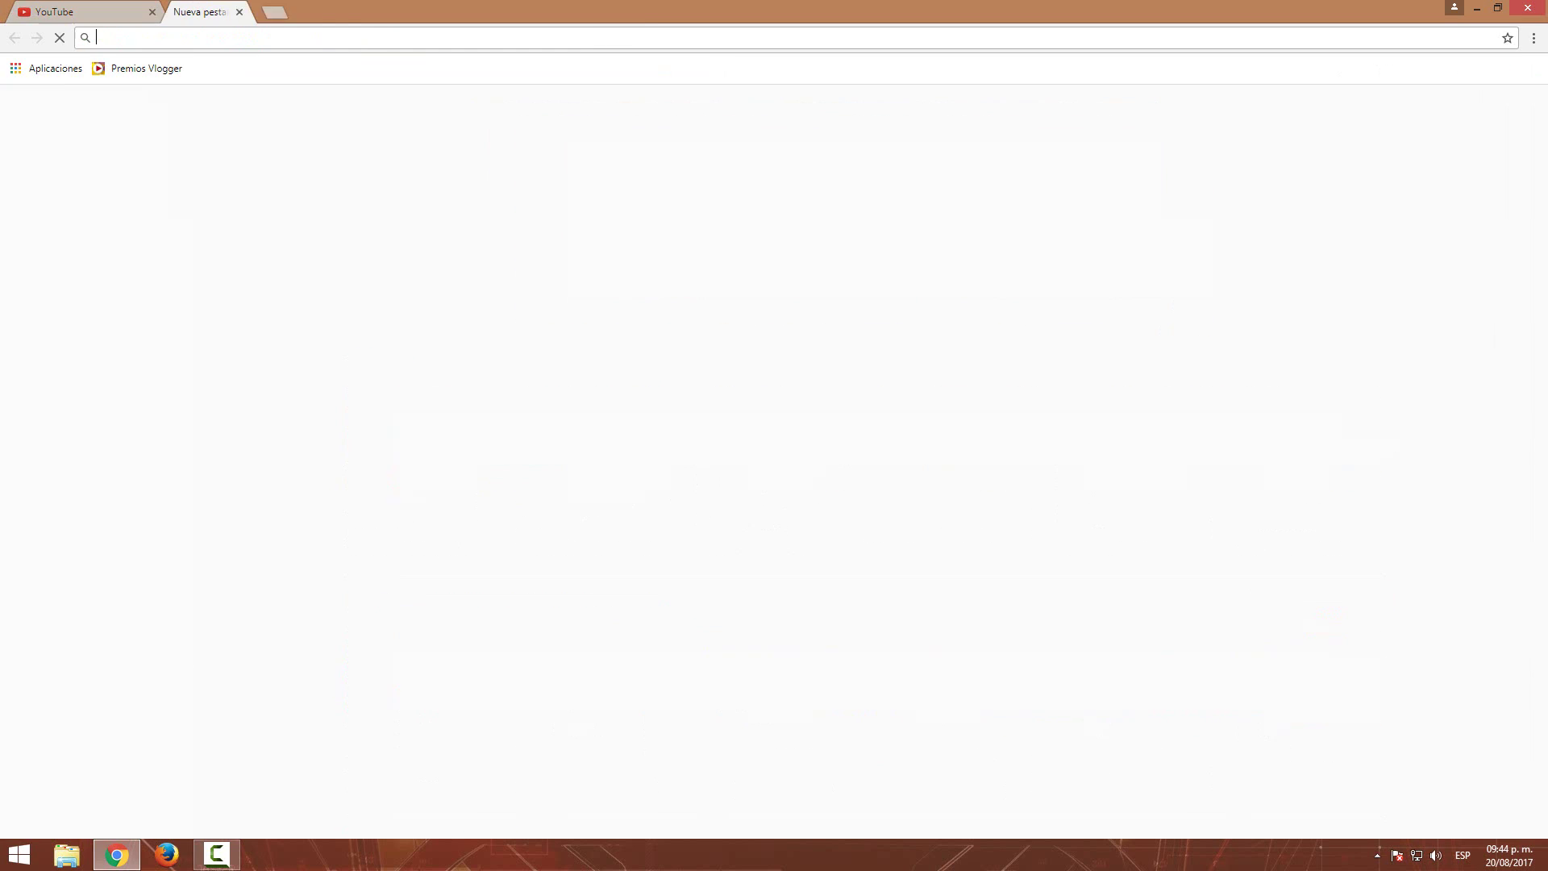
{"action": "type", "text": "GOOgle.com.mx"}
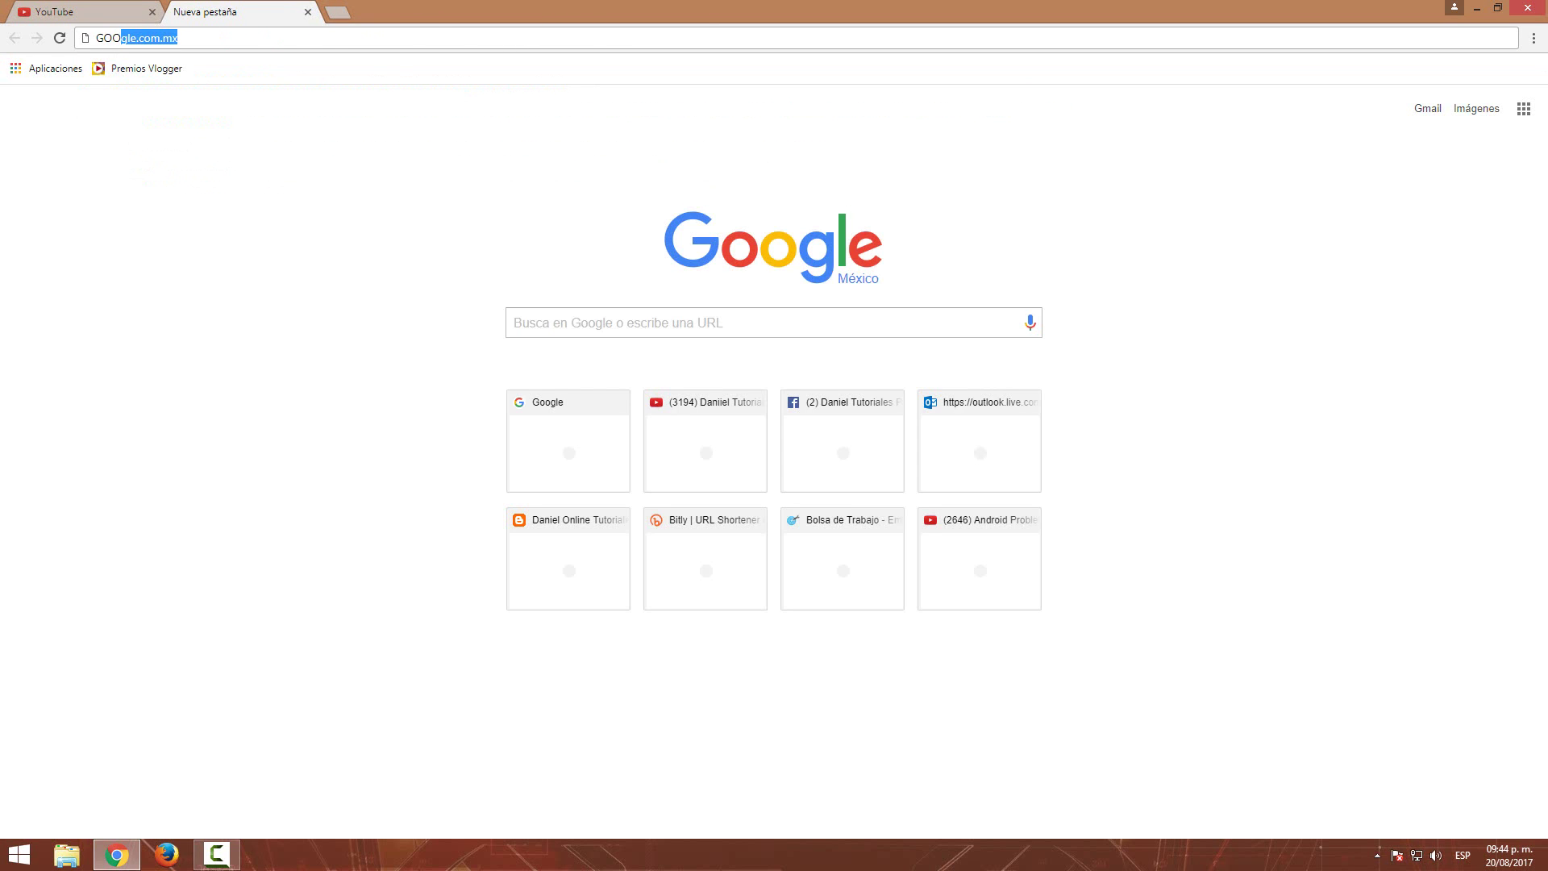
{"action": "key", "text": "Return"}
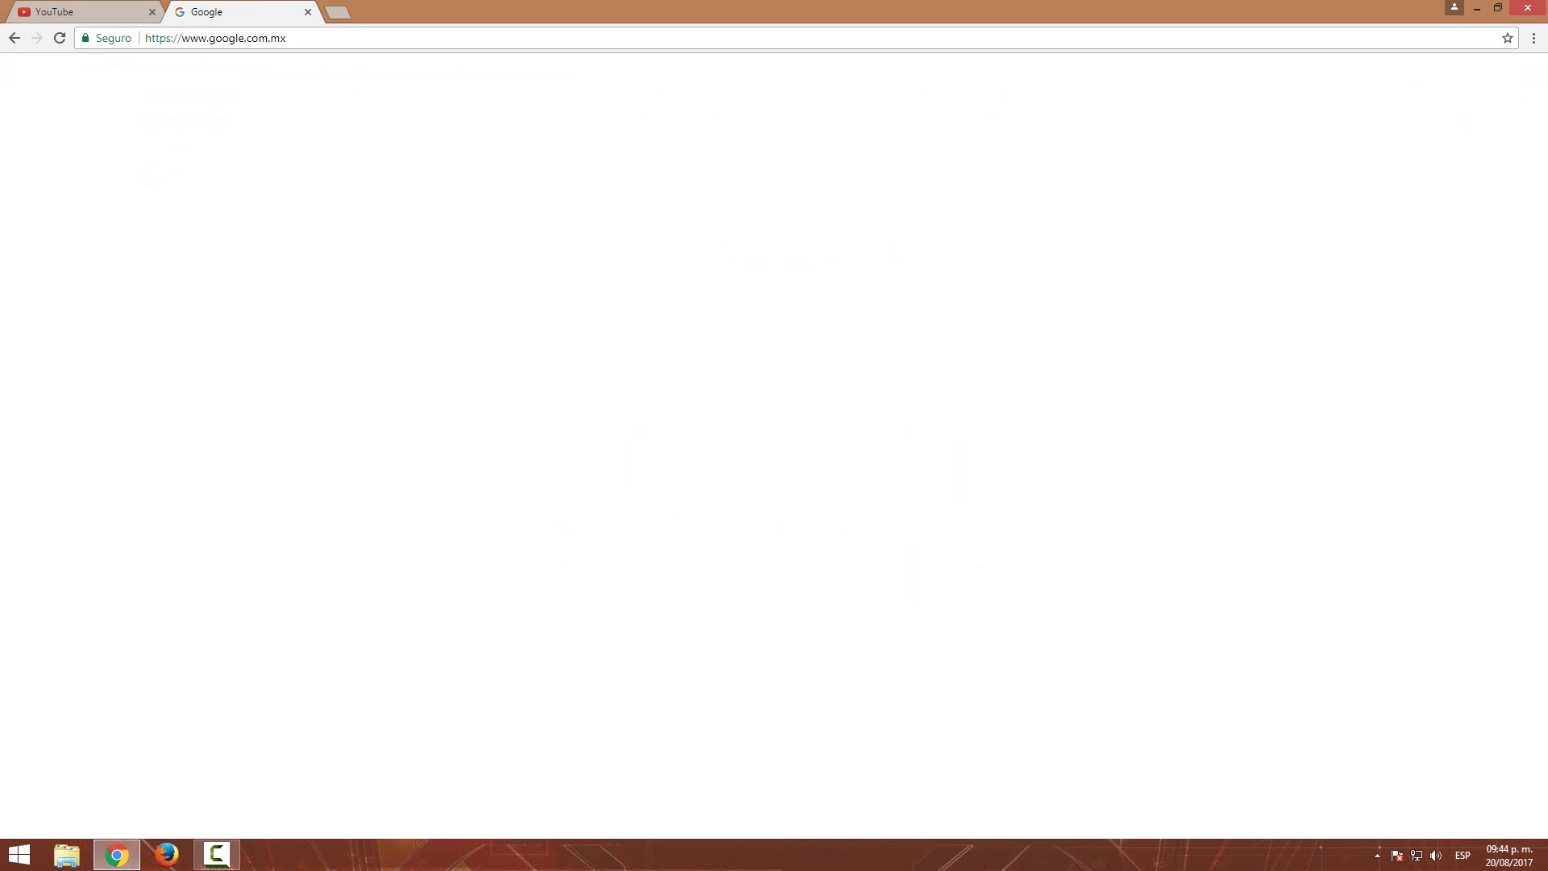
{"action": "key", "text": "ctrl+t"}
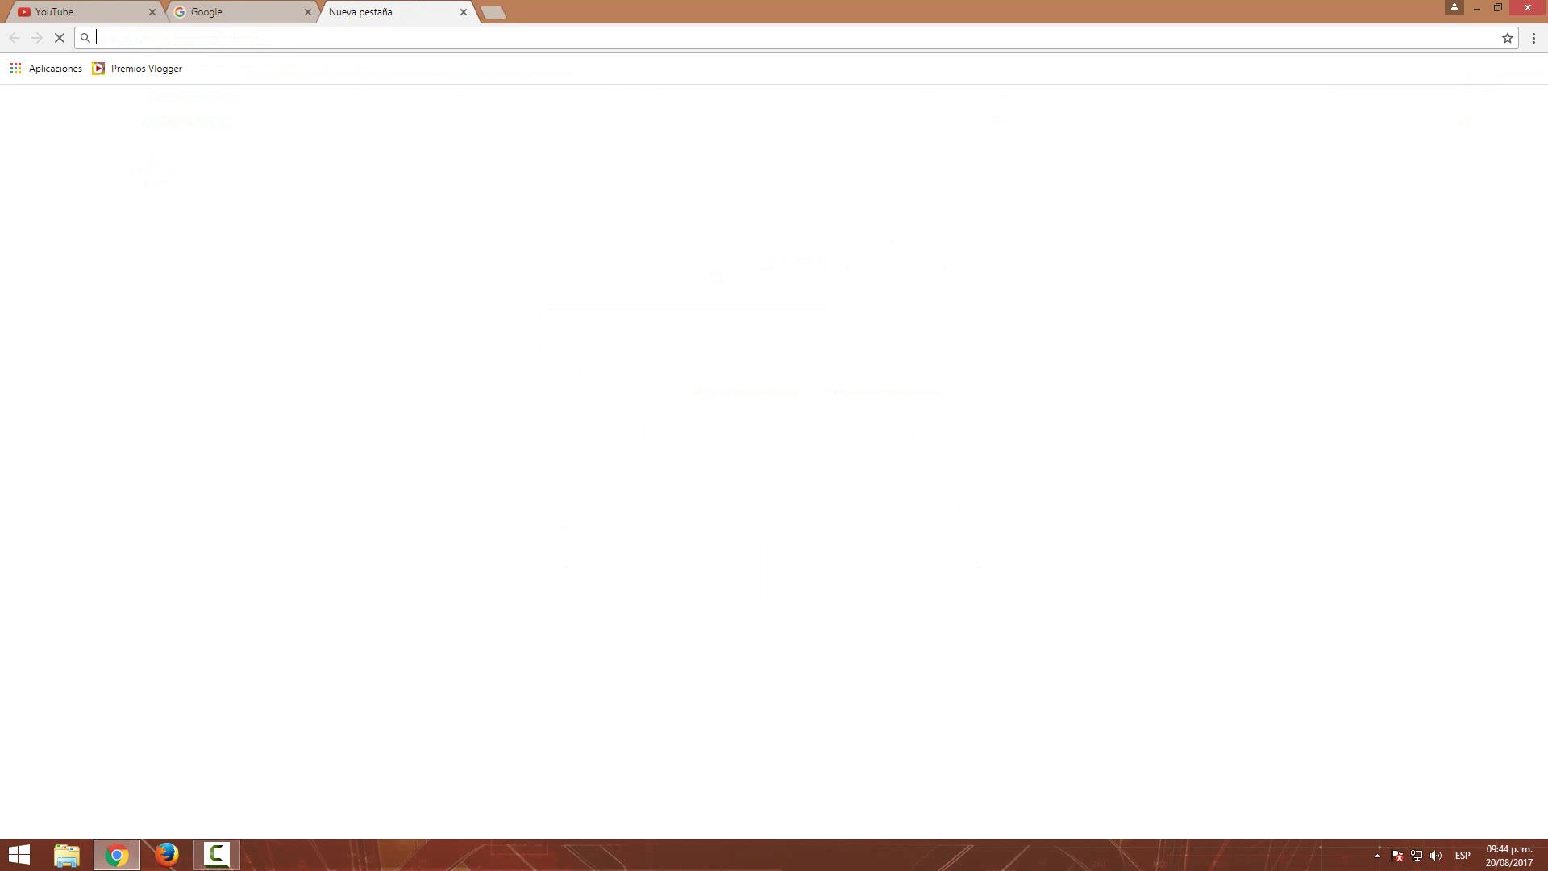
{"action": "type", "text": "FACEbook.com/DanielTutorialesPC/"}
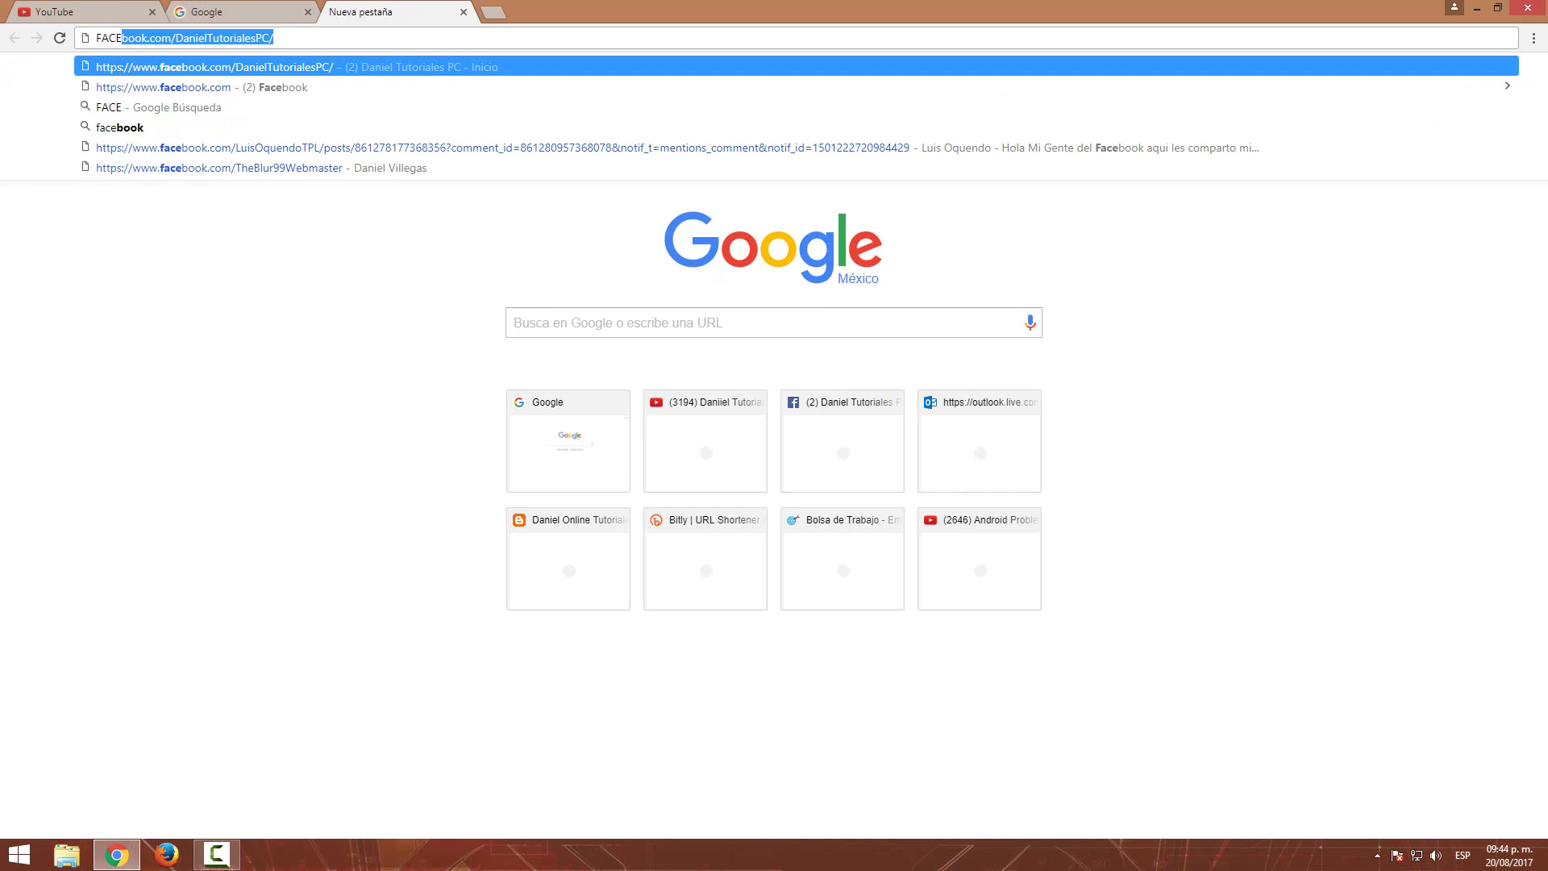
{"action": "key", "text": "Return"}
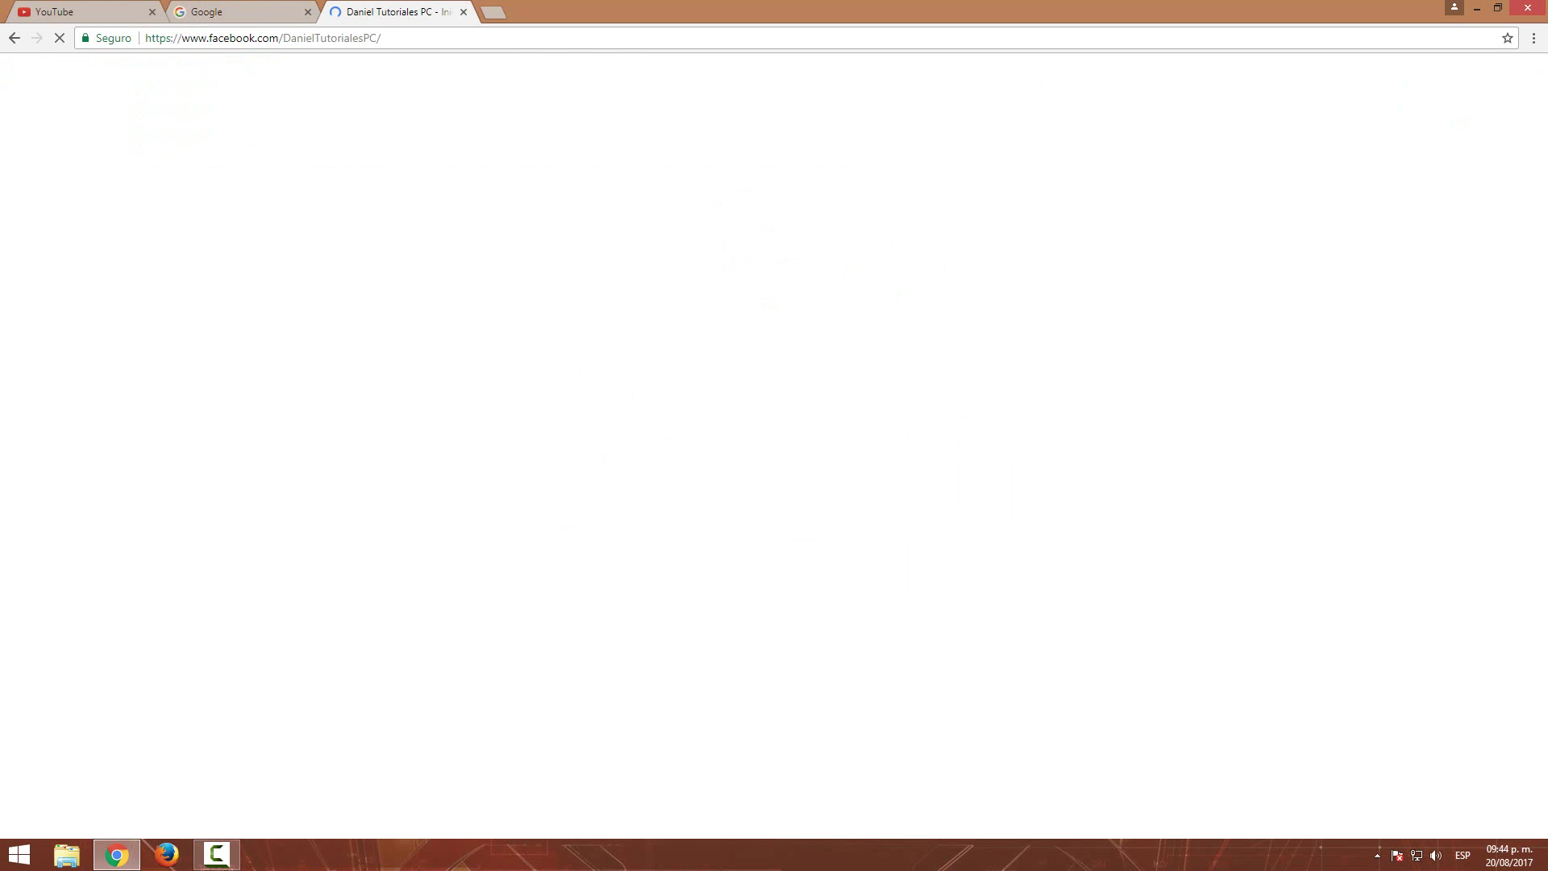
{"action": "key", "text": "super"}
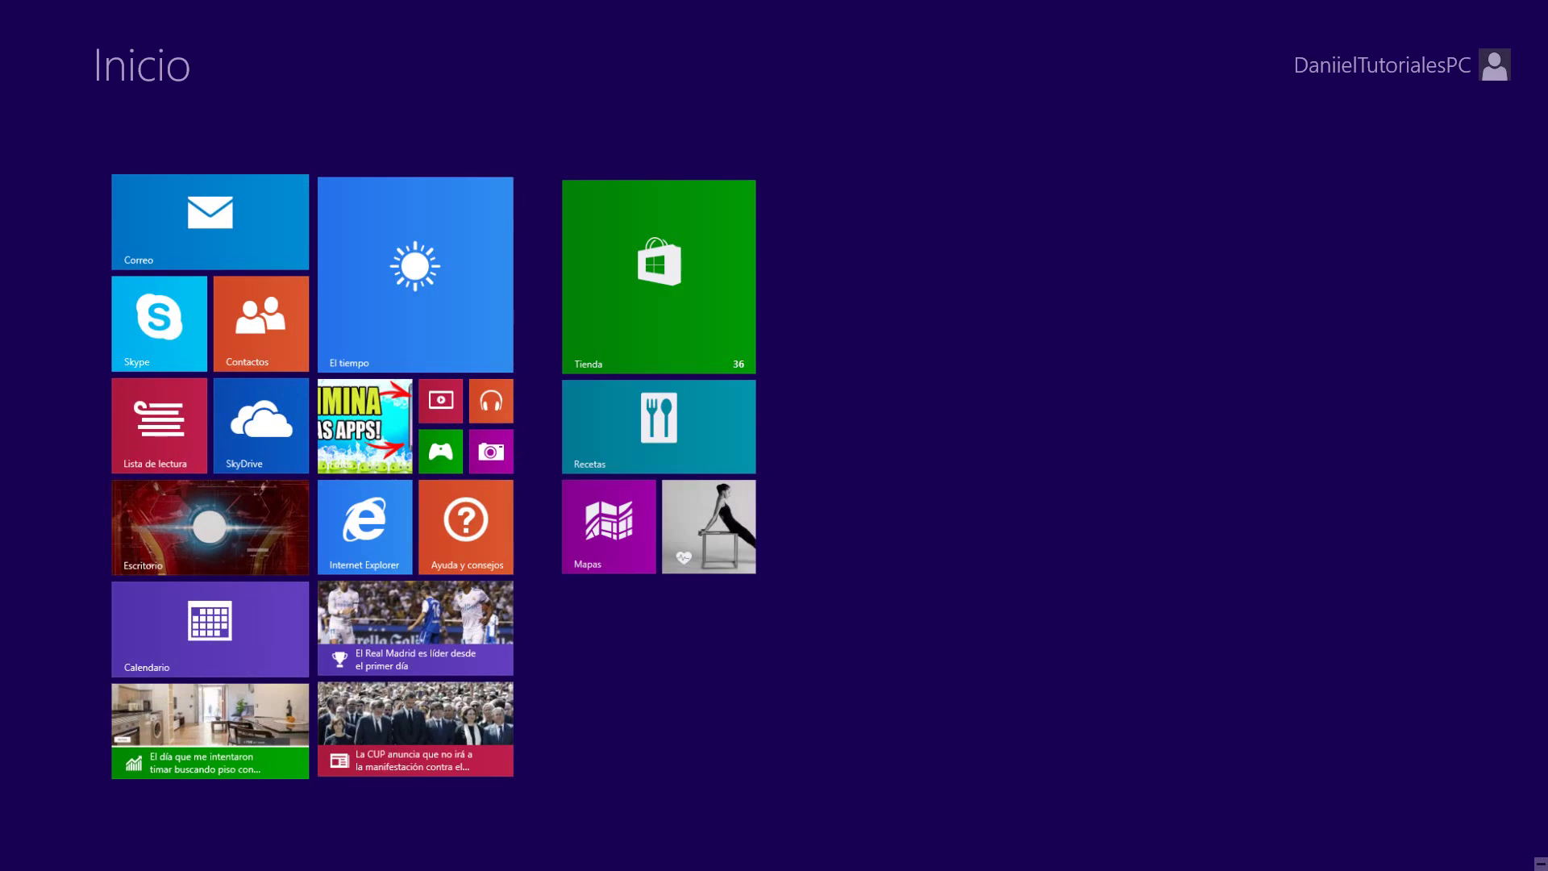
{"action": "left_click", "coordinate": [109, 820]}
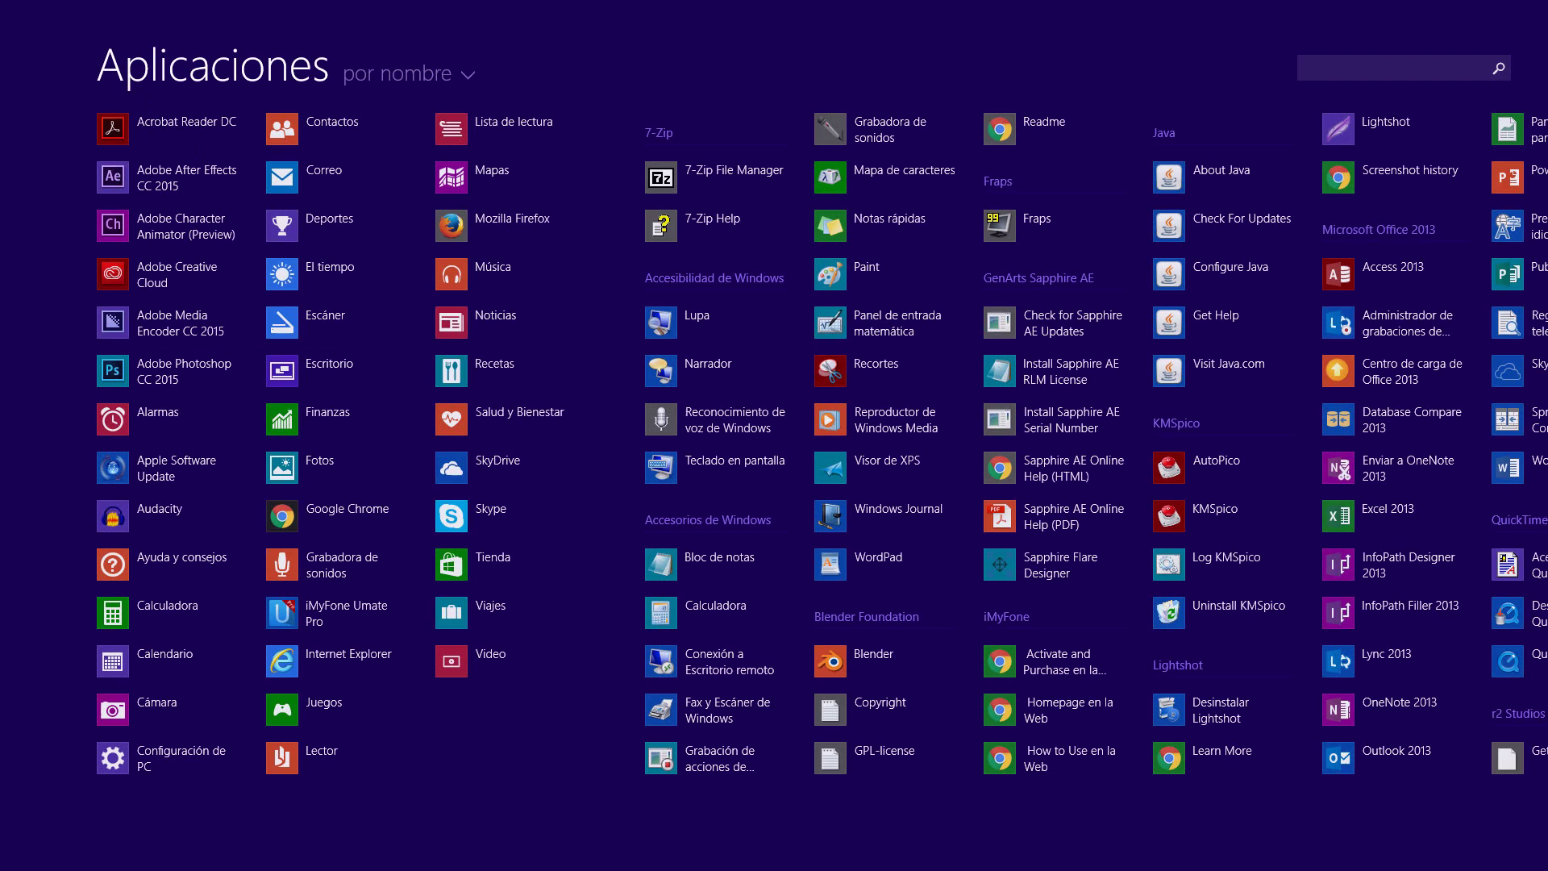
{"action": "key", "text": "super"}
{"action": "key", "text": "super+c"}
{"action": "key", "text": "super+c"}
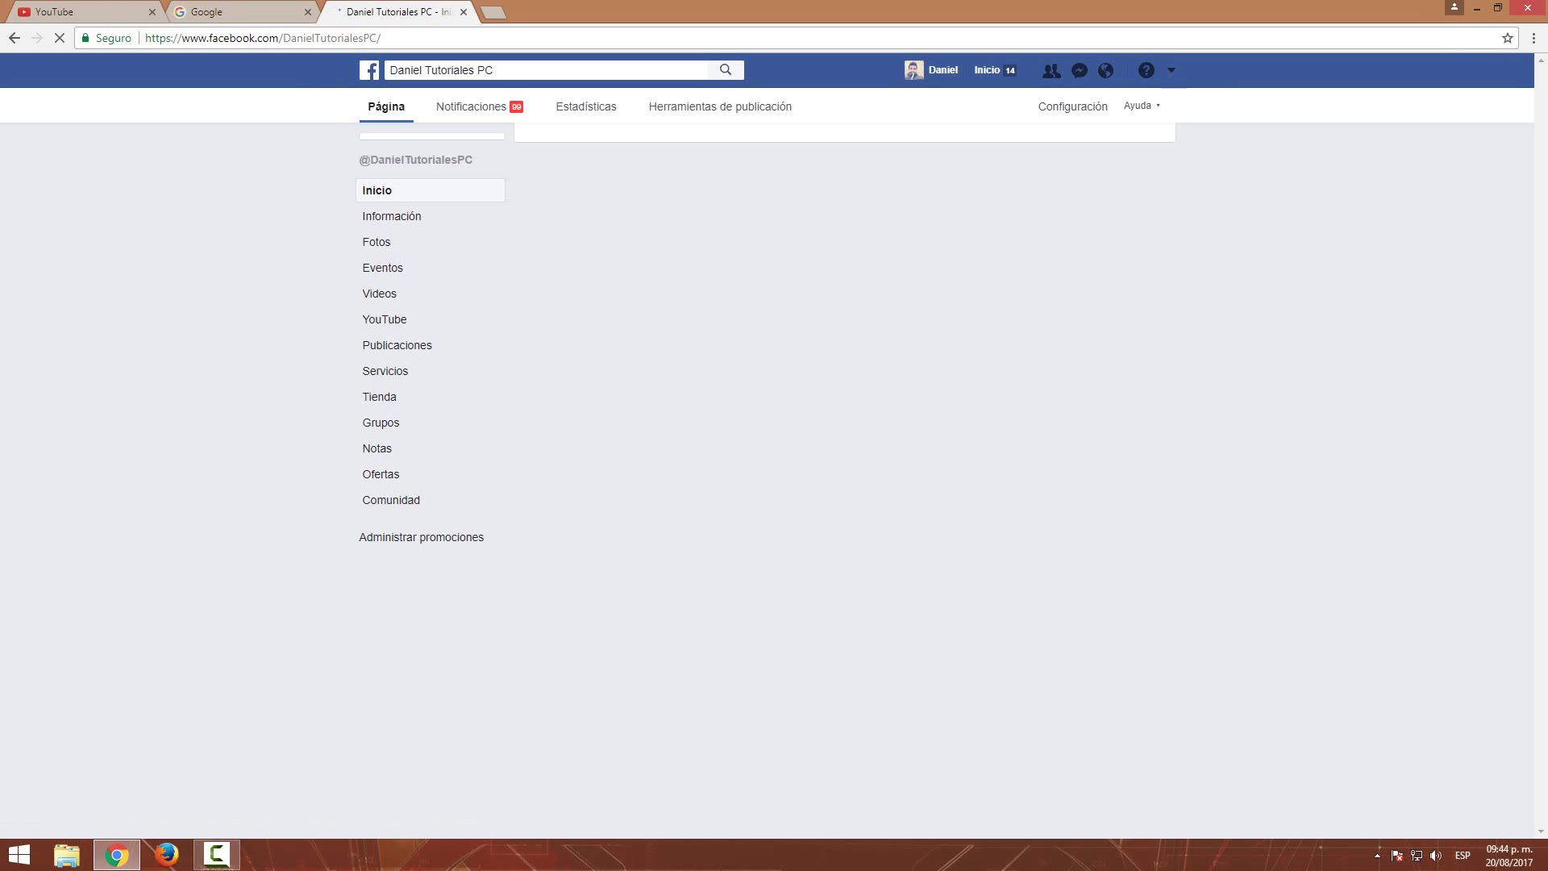
- Close the Facebook tab and check Chrome's recently closed entries under Historial
{"action": "key", "text": "ctrl+w"}
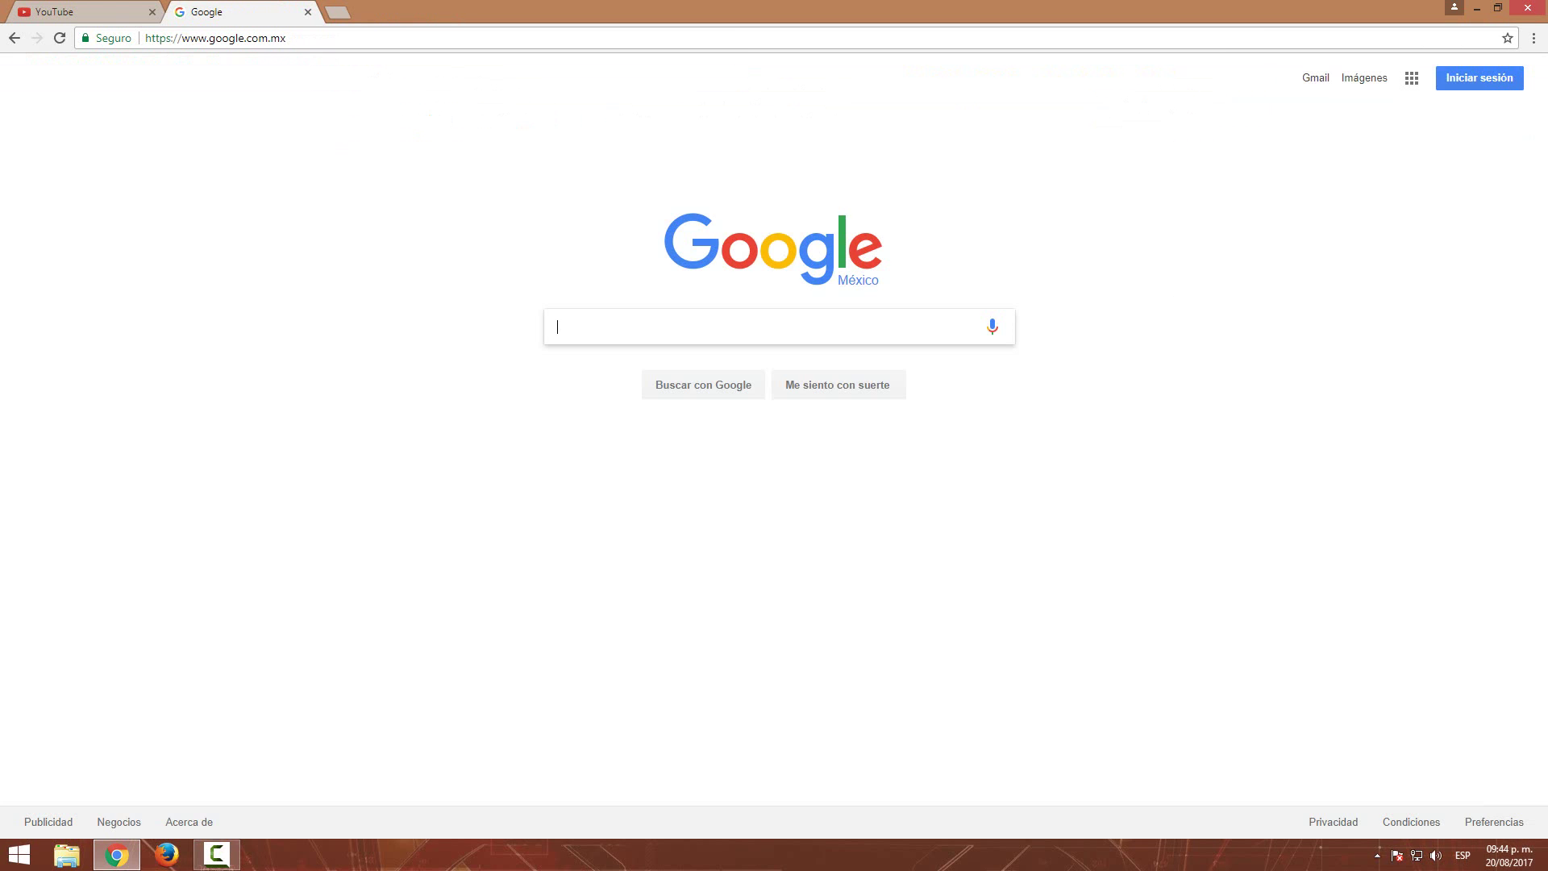
{"action": "left_click", "coordinate": [1534, 38]}
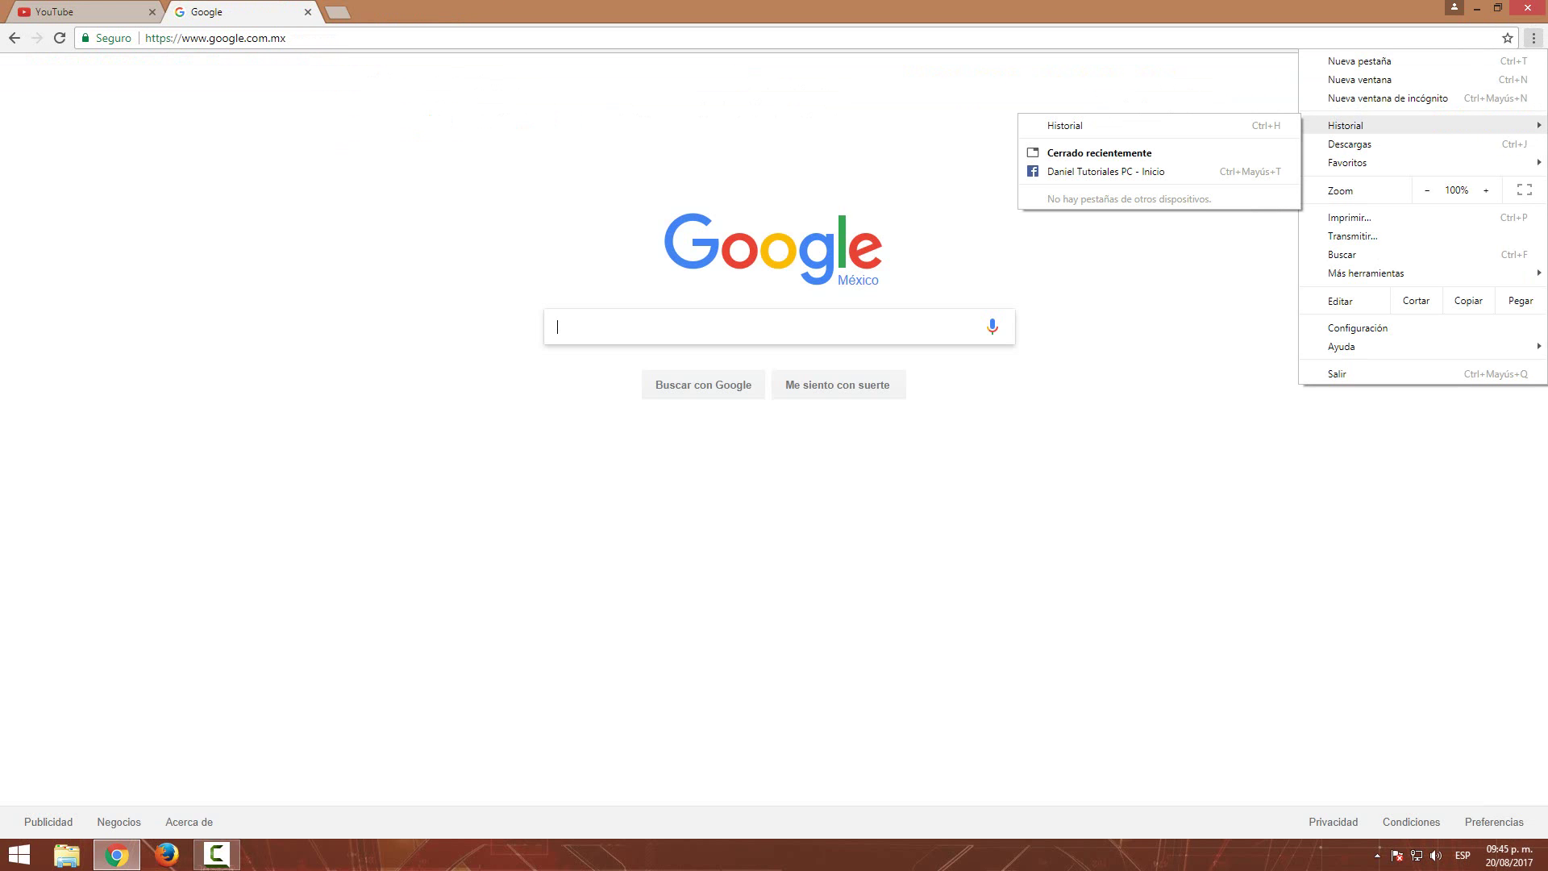
{"action": "left_click", "coordinate": [1534, 38]}
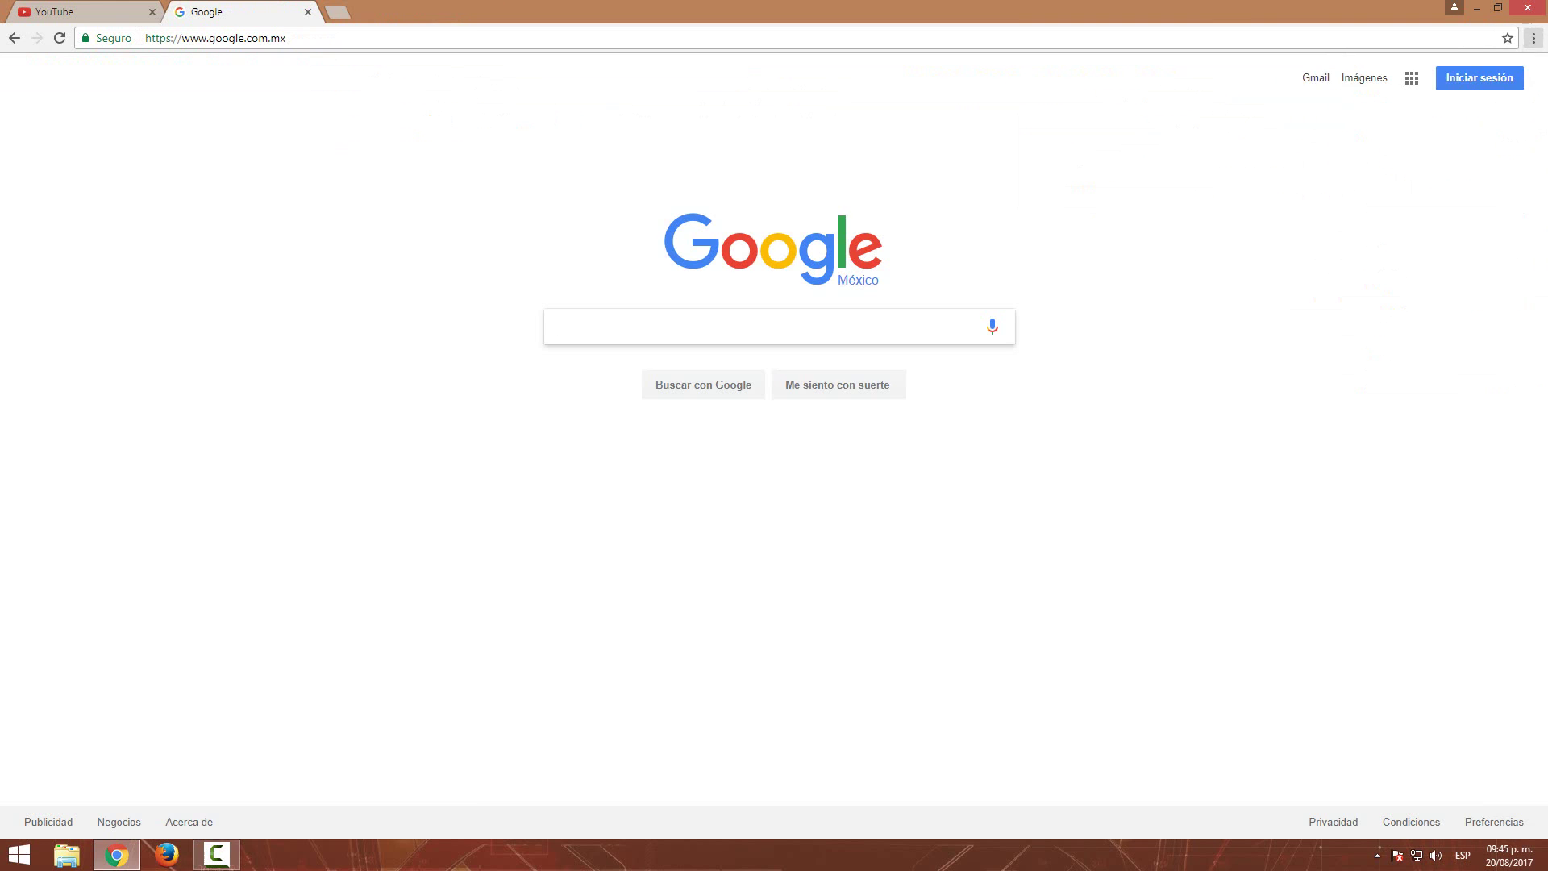
- Show the Reiniciar option among the Windows power choices, then dismiss it without restarting the PC
{"action": "mouse_move", "coordinate": [1546, 2]}
{"action": "left_click", "coordinate": [1505, 469]}
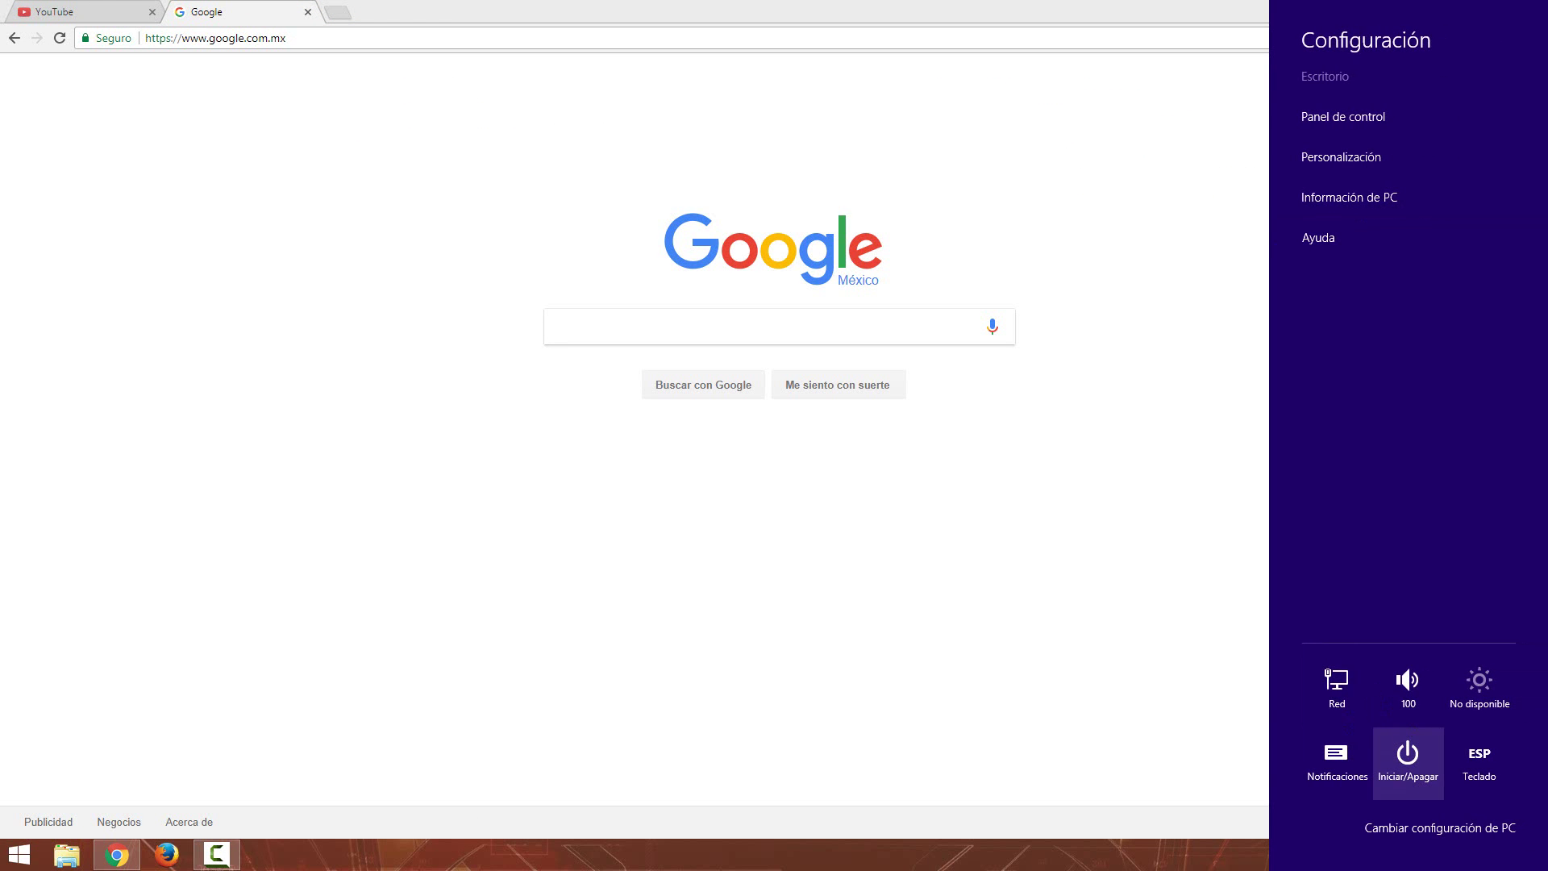
{"action": "key", "text": "Return"}
{"action": "key", "text": "Down"}
{"action": "key", "text": "Down"}
{"action": "key", "text": "Down"}
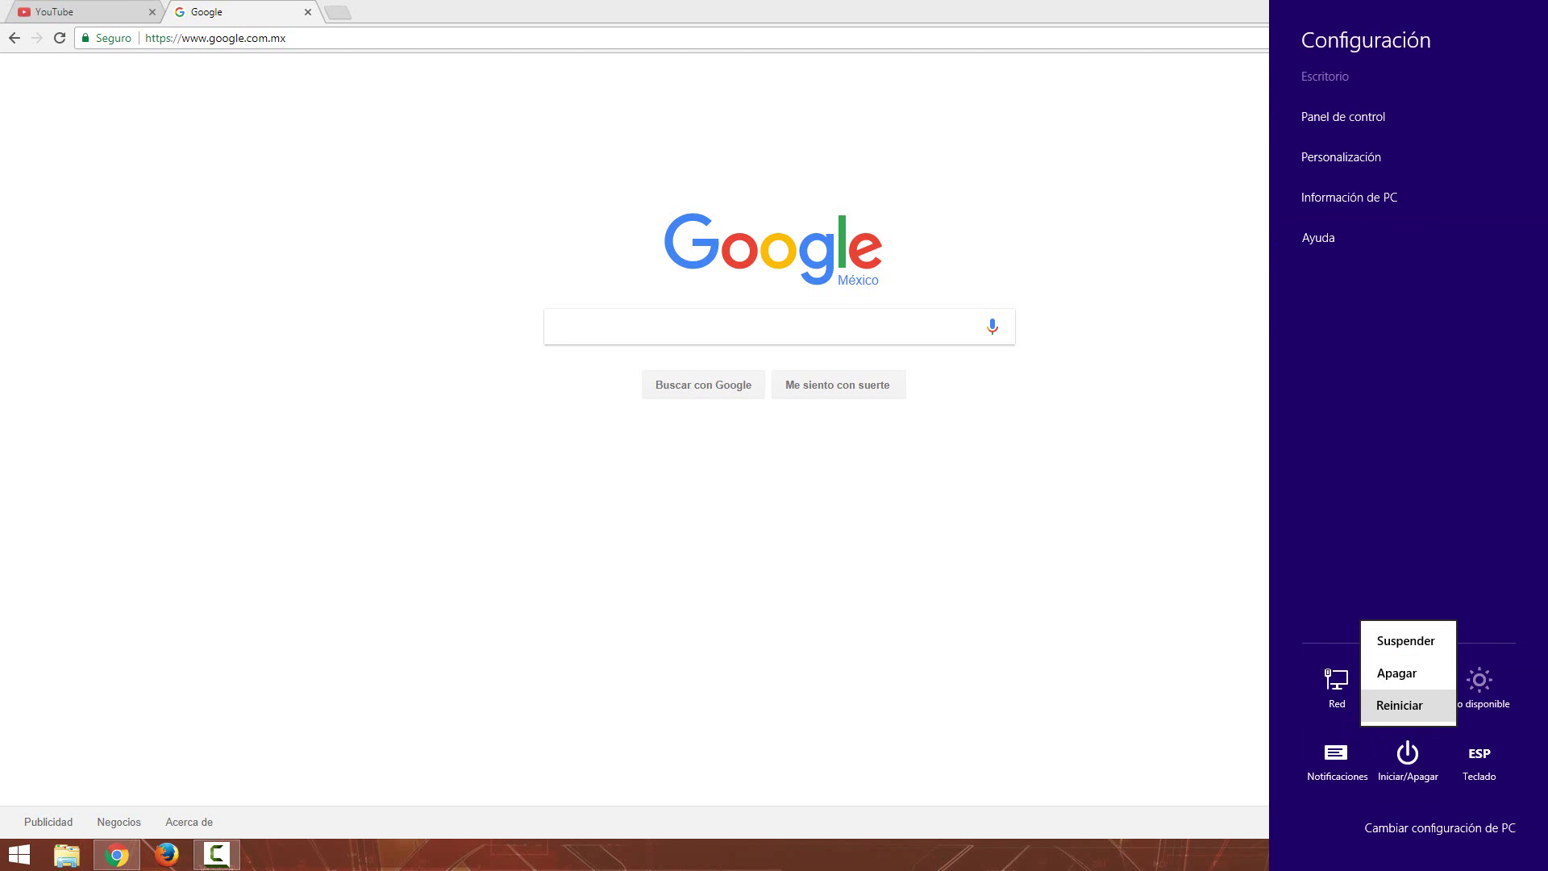
{"action": "key", "text": "Escape"}
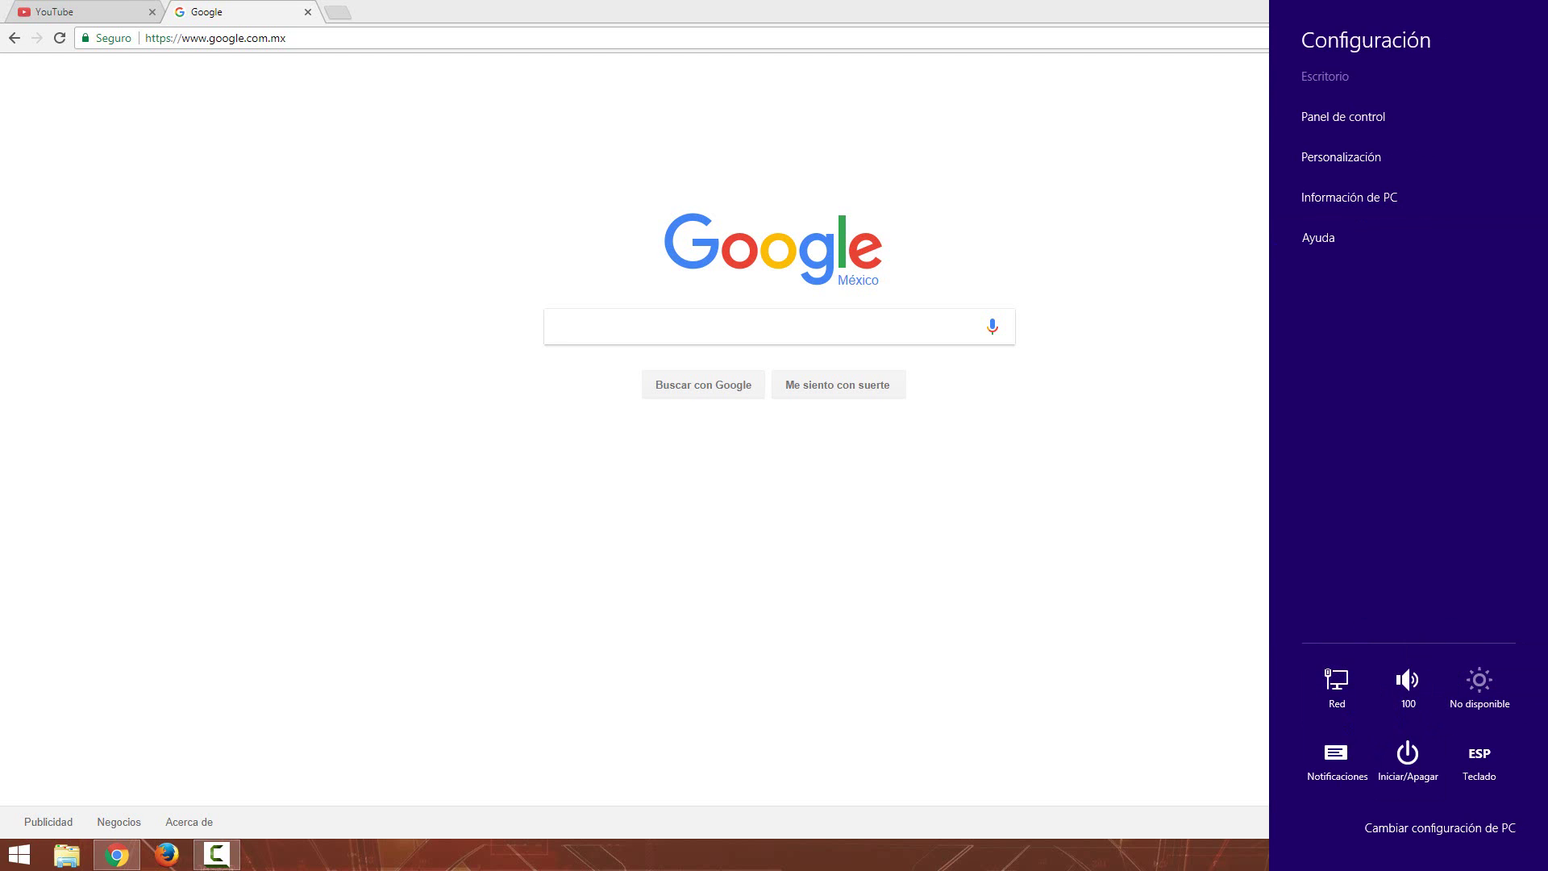
{"action": "key", "text": "Escape"}
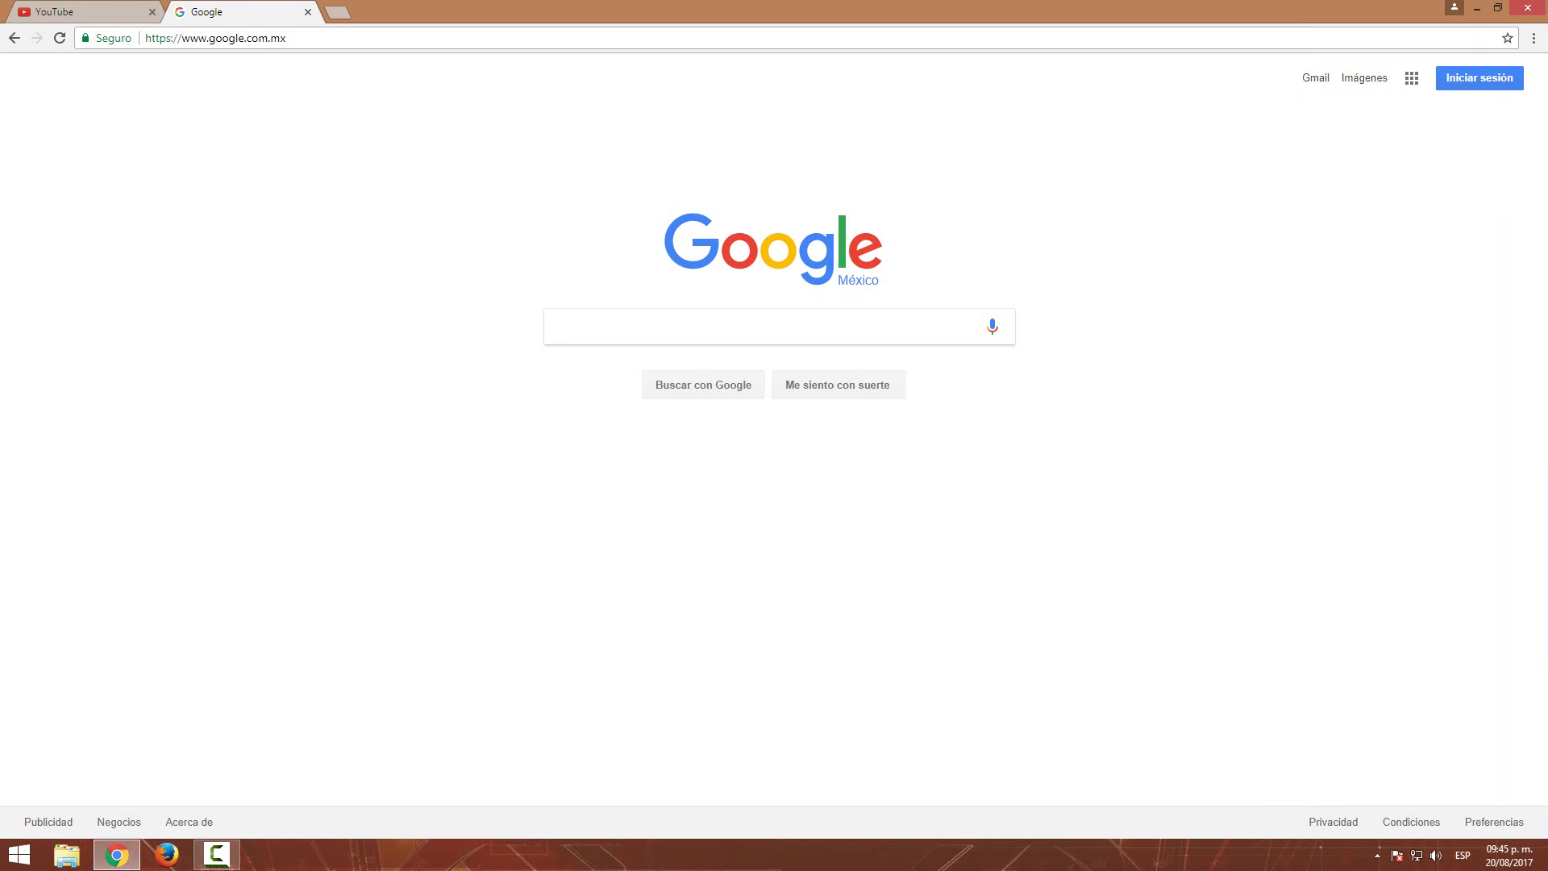
- Return to the YouTube tab and look through the recommended videos on its home page
{"action": "left_click", "coordinate": [103, 12]}
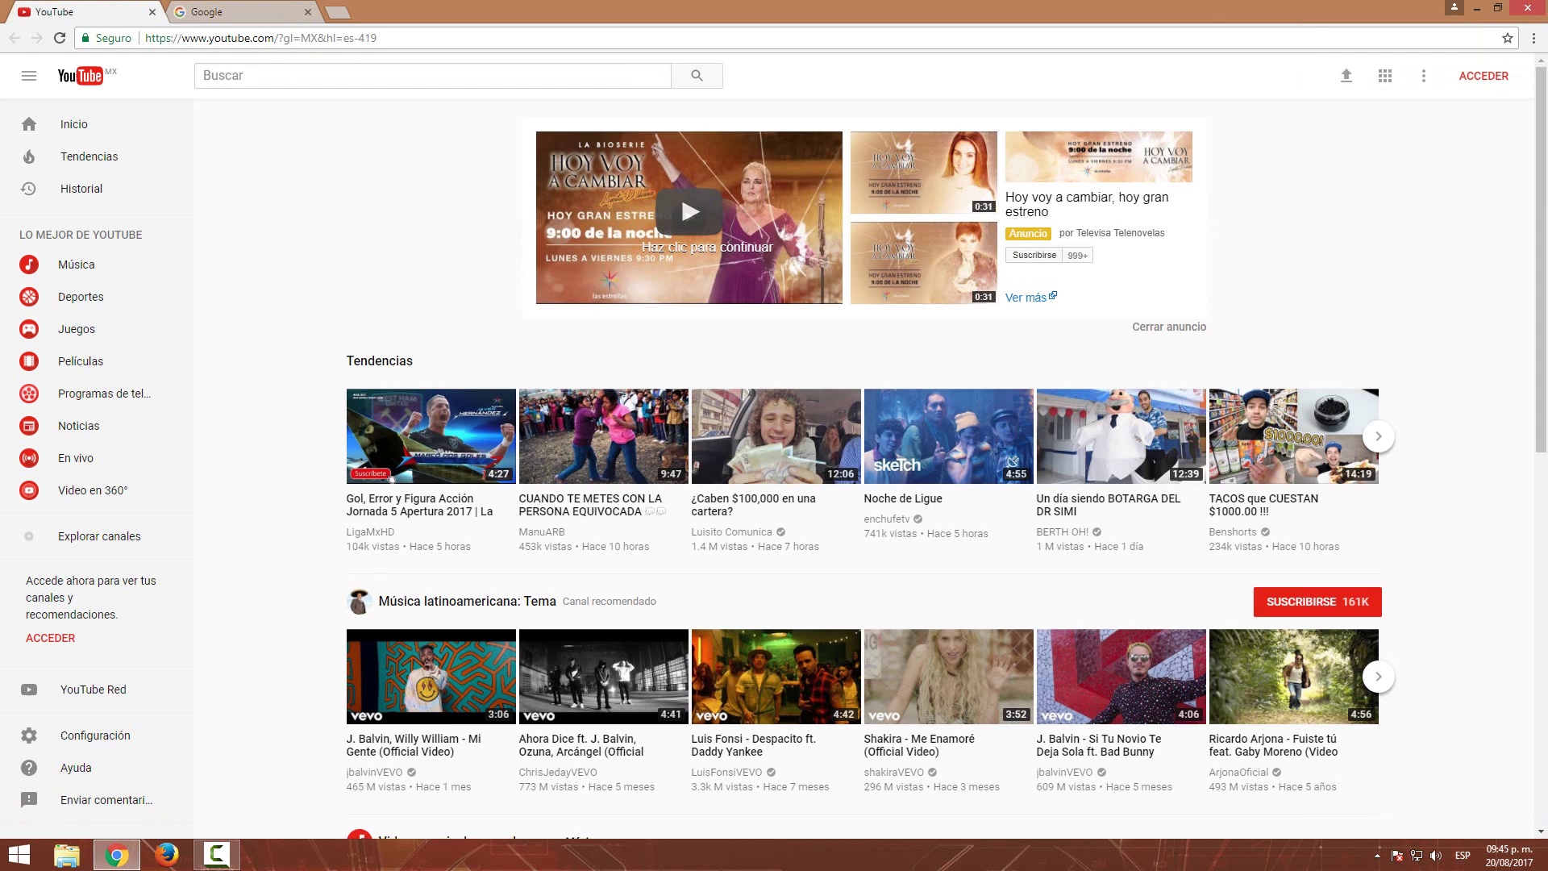
{"action": "scroll", "coordinate": [867, 468], "scroll_direction": "down", "scroll_amount": 9}
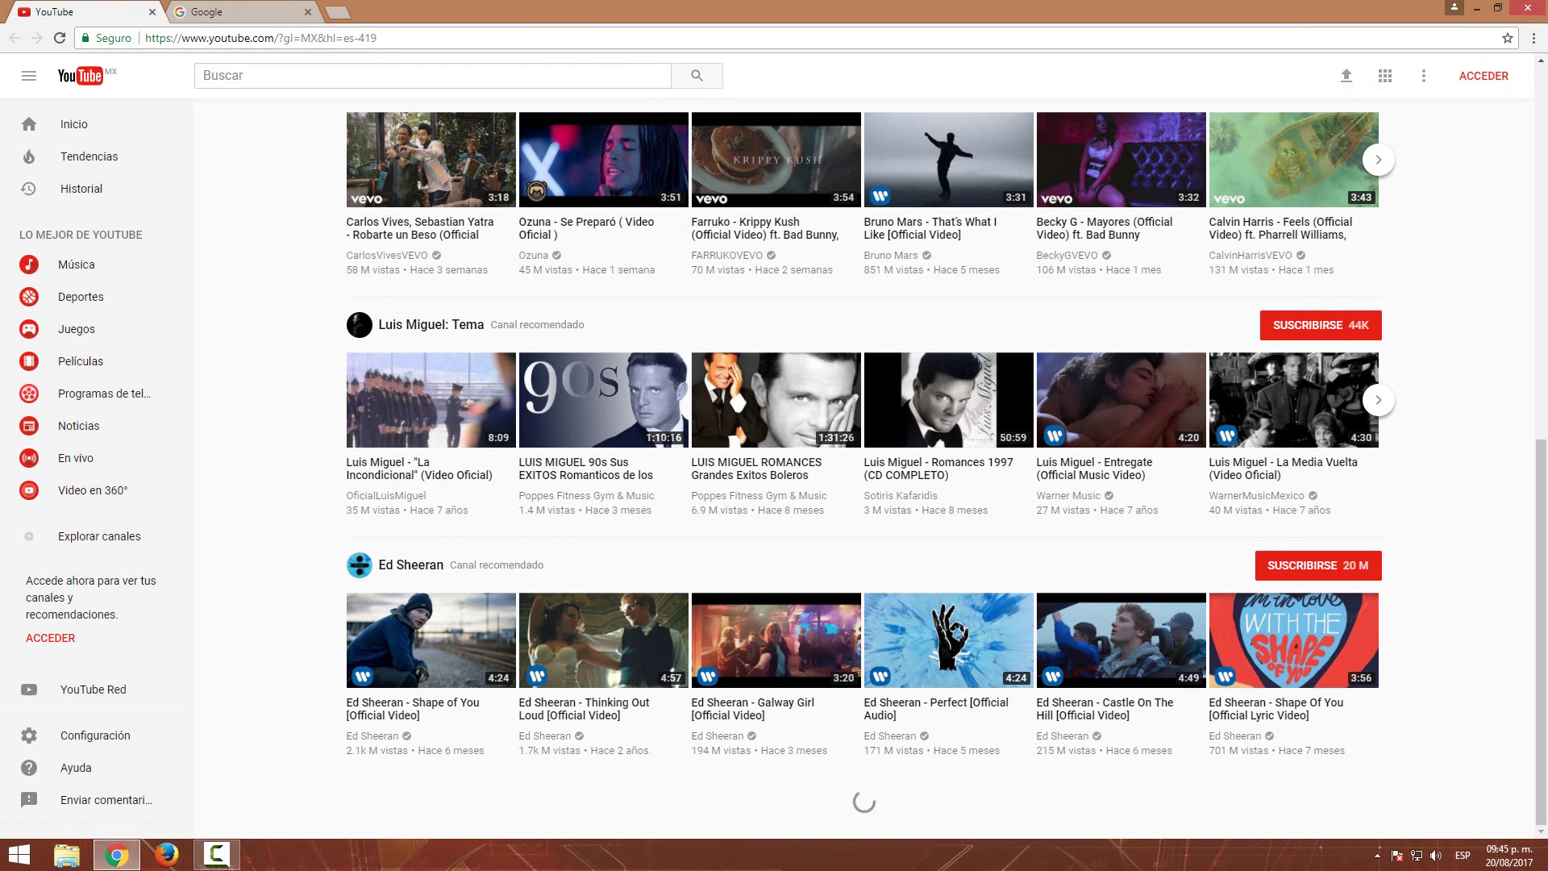